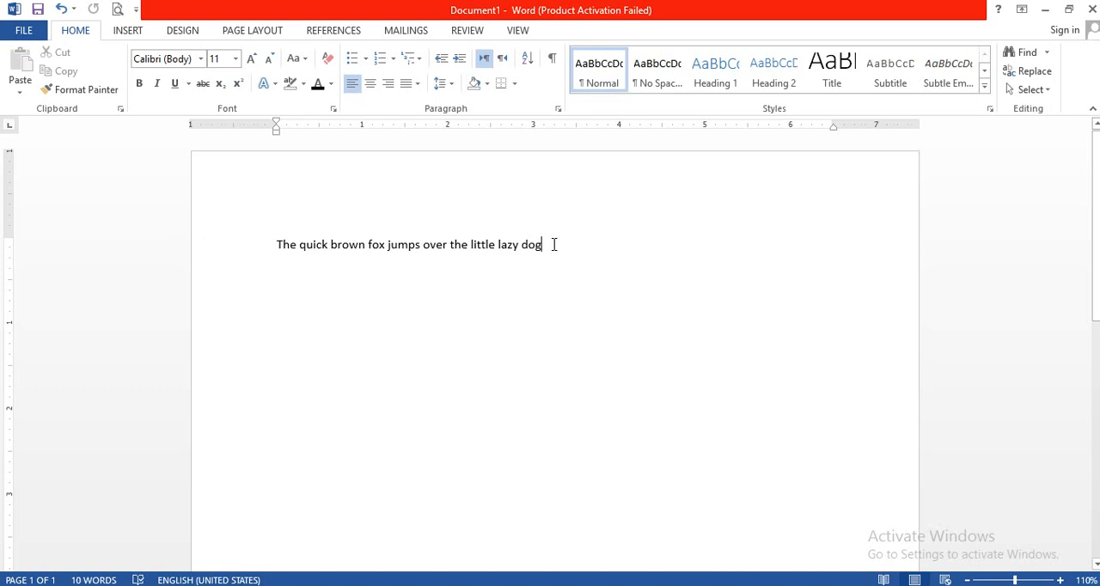
# Change the font color of the sentence "The quick brown fox jumps over the little lazy dog" to a dark theme blue.
pyautogui.moveTo(553, 244); pyautogui.dragTo(284, 253)
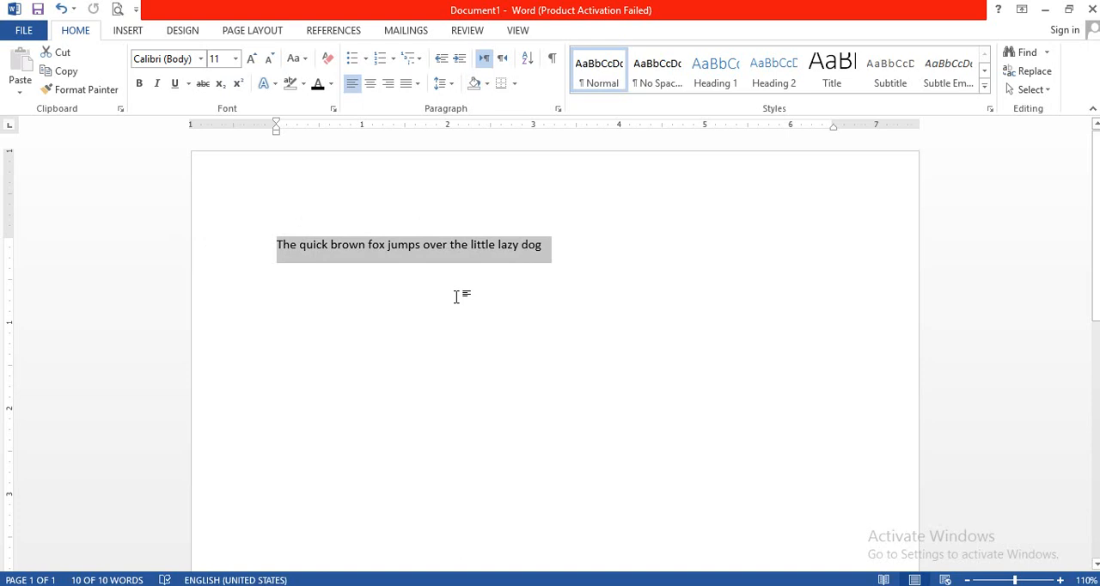
pyautogui.click(331, 86)
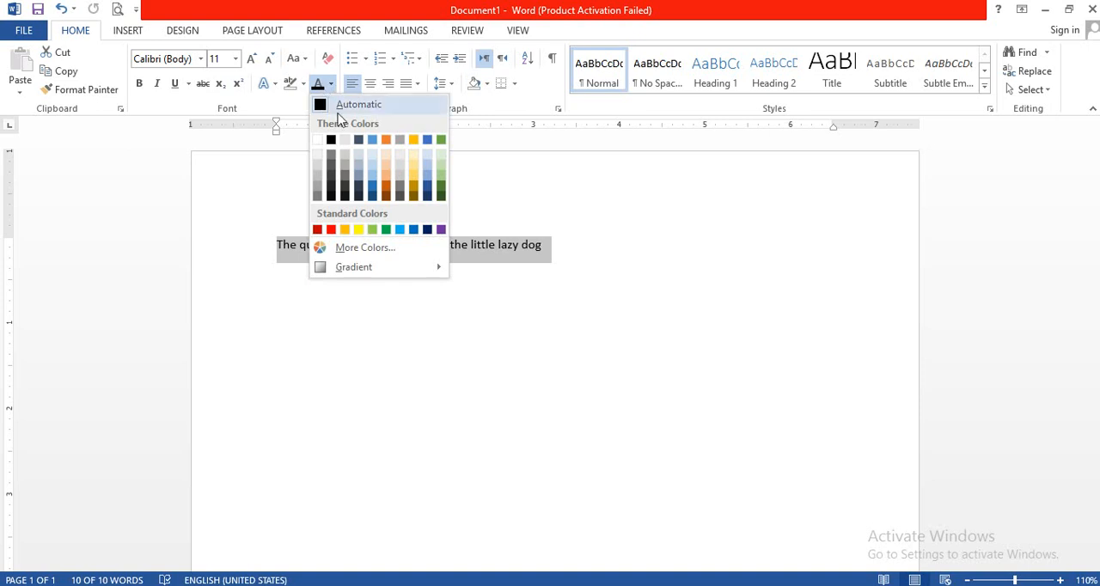
pyautogui.click(373, 191)
# Highlight the whole blue sentence in violet.
pyautogui.tripleClick(461, 241)
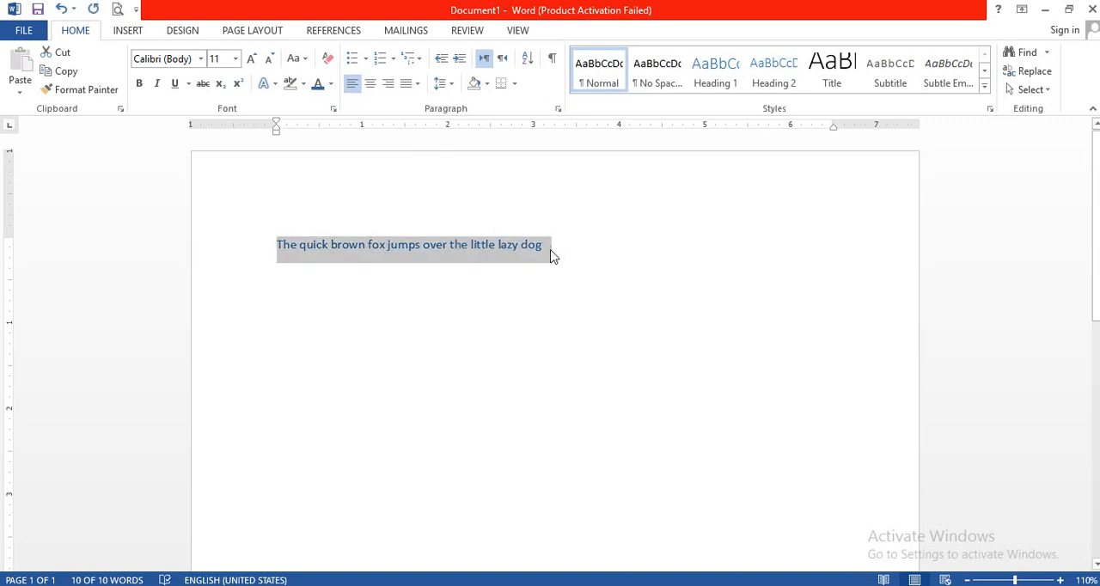
pyautogui.click(303, 83)
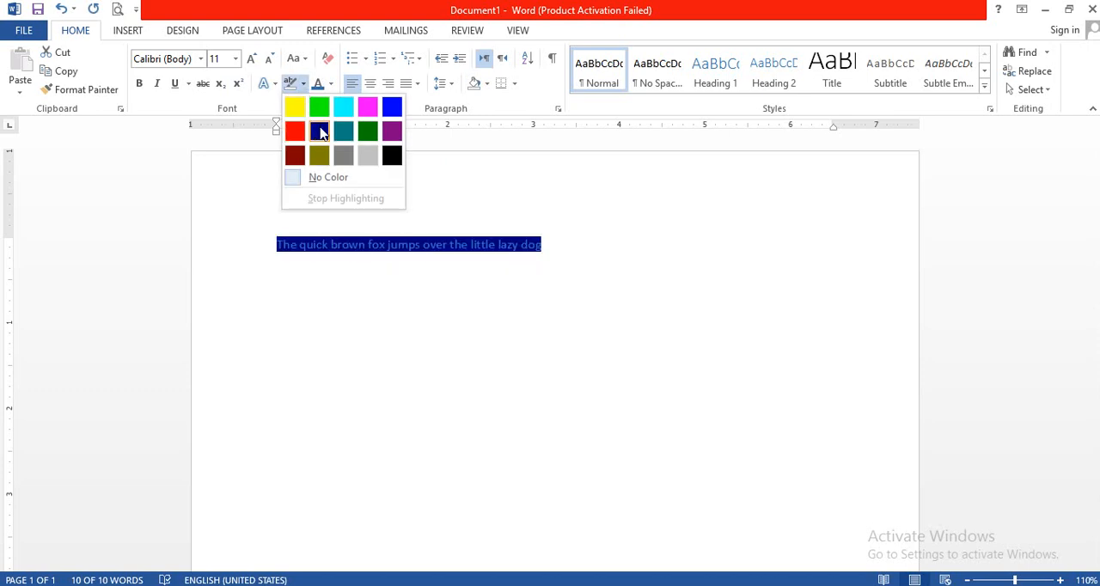
pyautogui.click(392, 134)
pyautogui.click(568, 220)
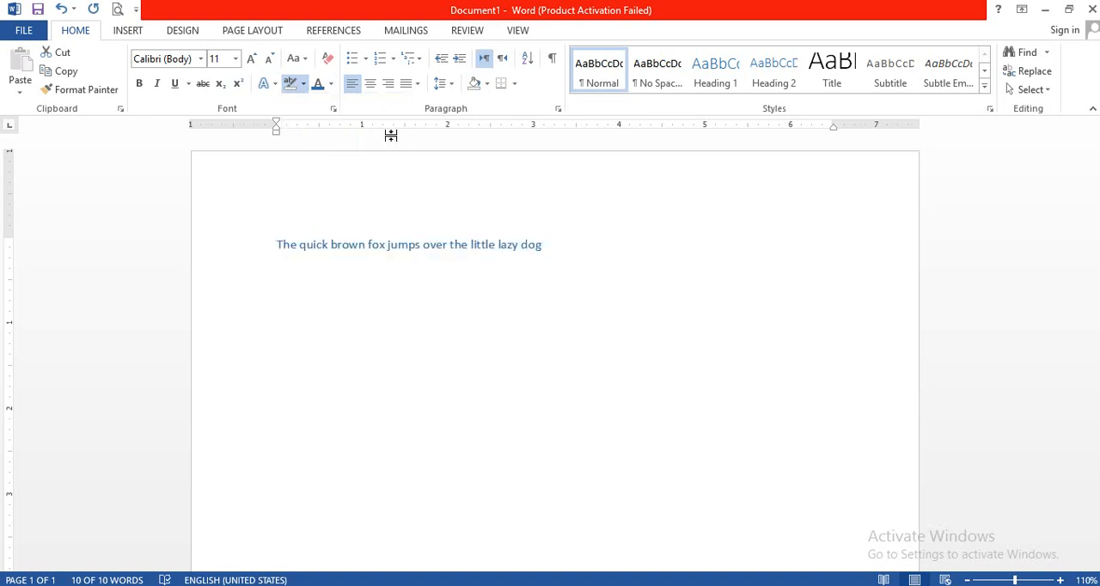
pyautogui.click(306, 60)
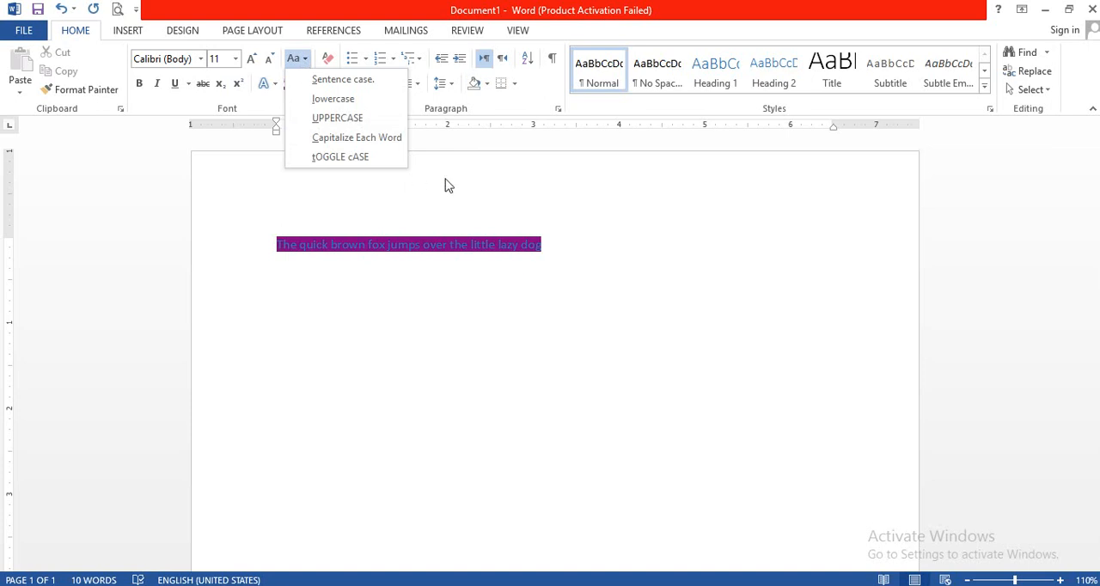
pyautogui.click(591, 239)
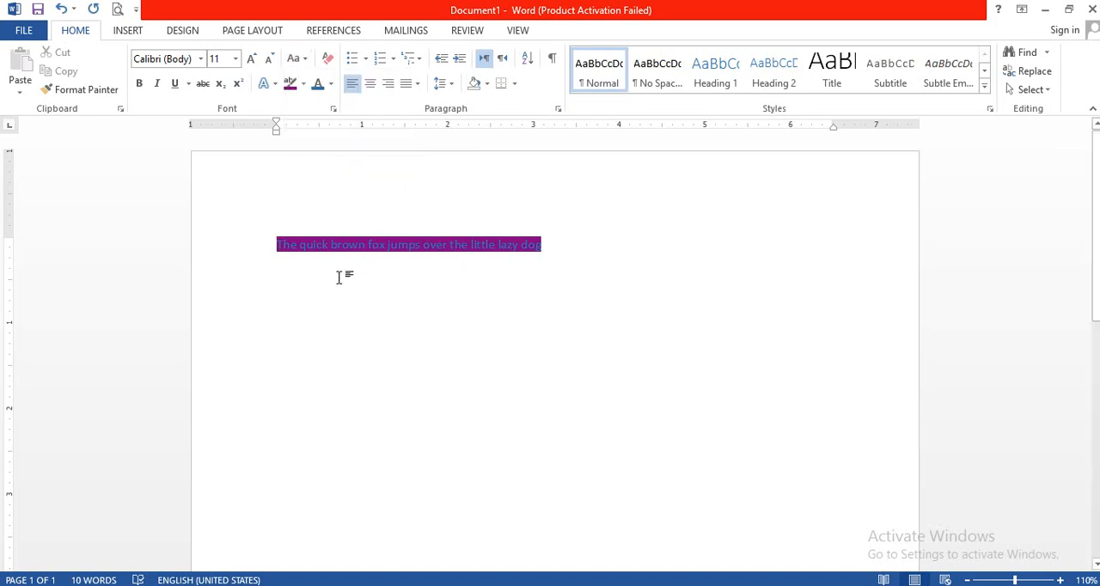
# Add a second line below the highlighted one reading "The quick brown fox jumps over the little lazy dog".
pyautogui.press('Return')
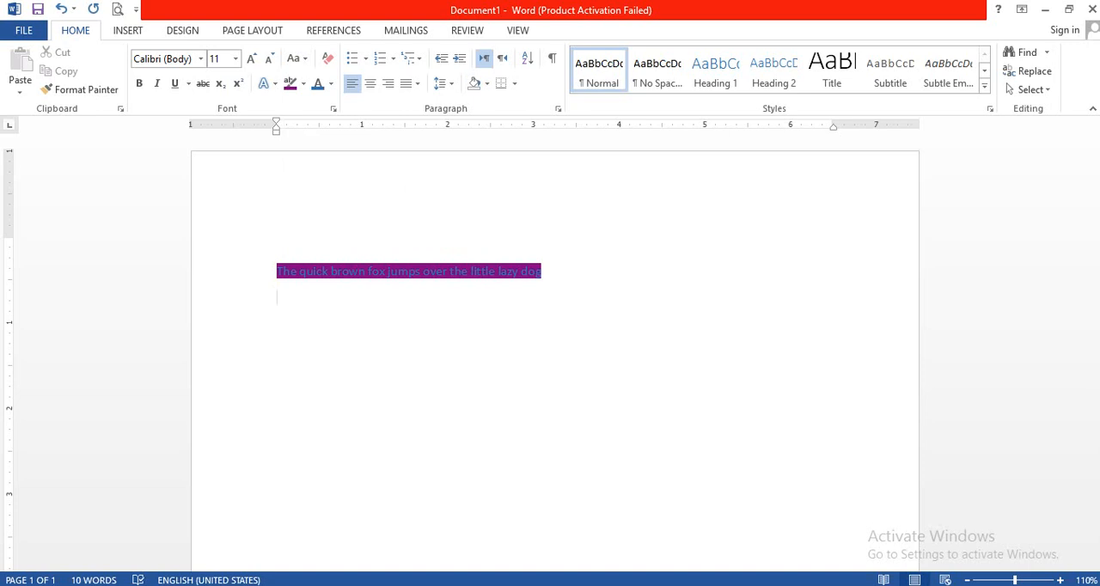
pyautogui.write('the ')
pyautogui.write('quick broen fo')
pyautogui.write('x ')
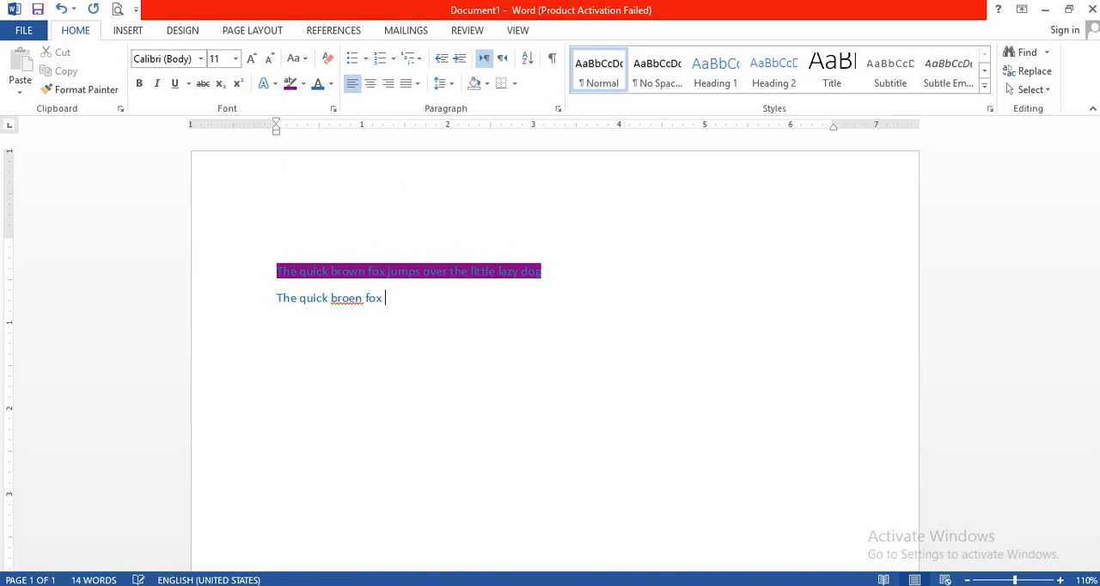
pyautogui.write('jumps over the littl')
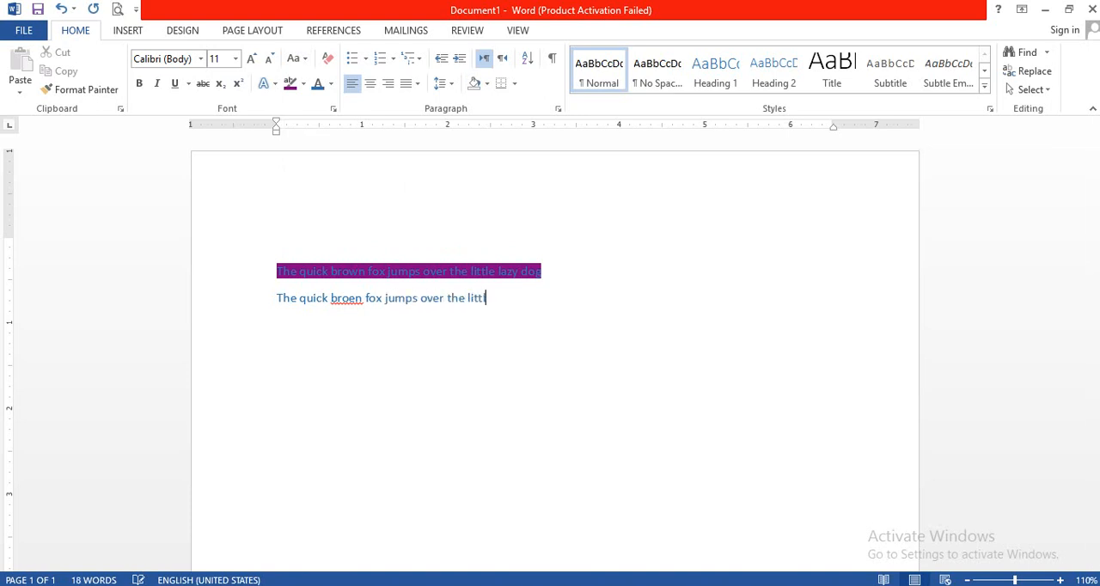
pyautogui.write('e lazy dog')
pyautogui.click(355, 297)
pyautogui.press('BackSpace')
pyautogui.write('w')
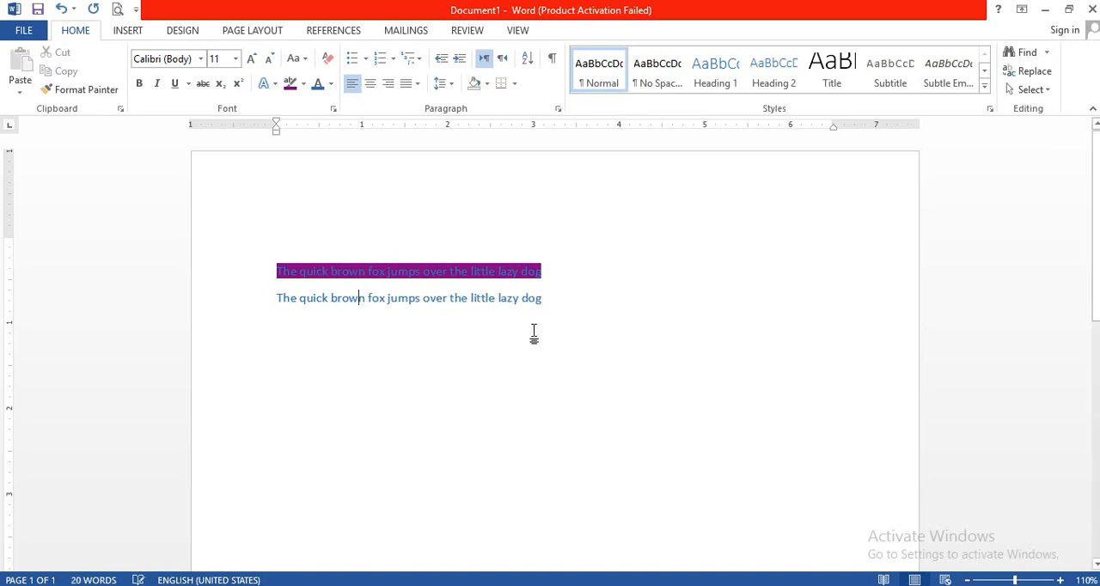
pyautogui.click(549, 298)
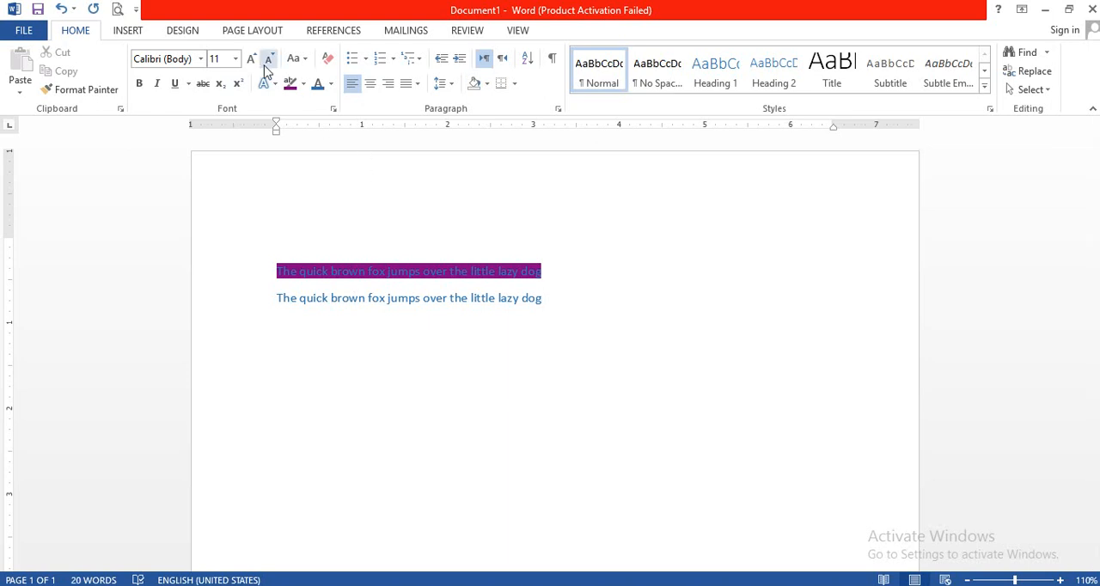
# Convert the second sentence to lowercase, followed by UPPERCASE.
pyautogui.click(298, 60)
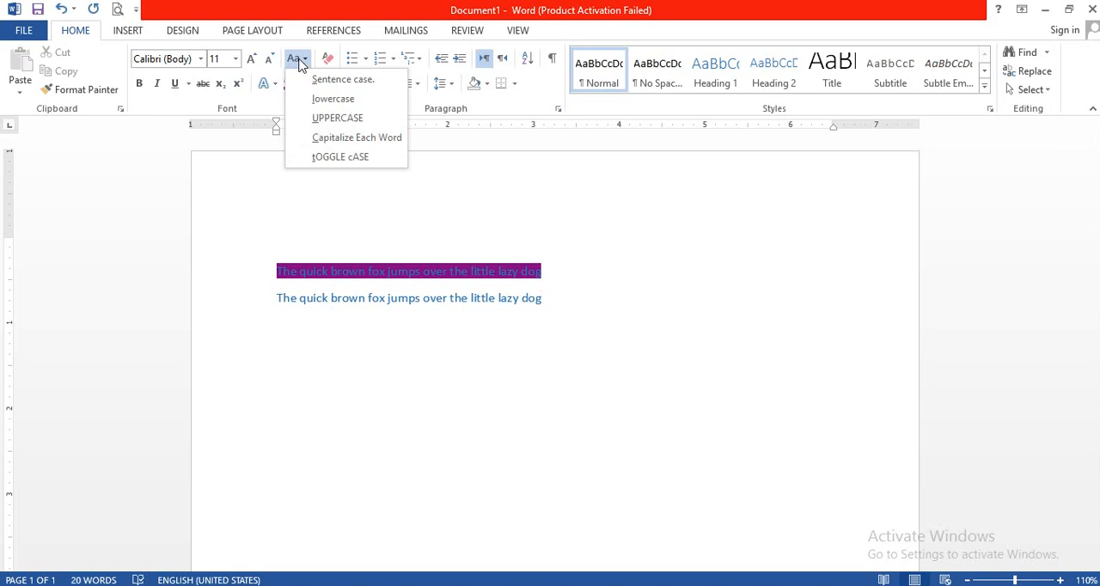
pyautogui.click(547, 263)
pyautogui.moveTo(547, 299); pyautogui.dragTo(269, 325)
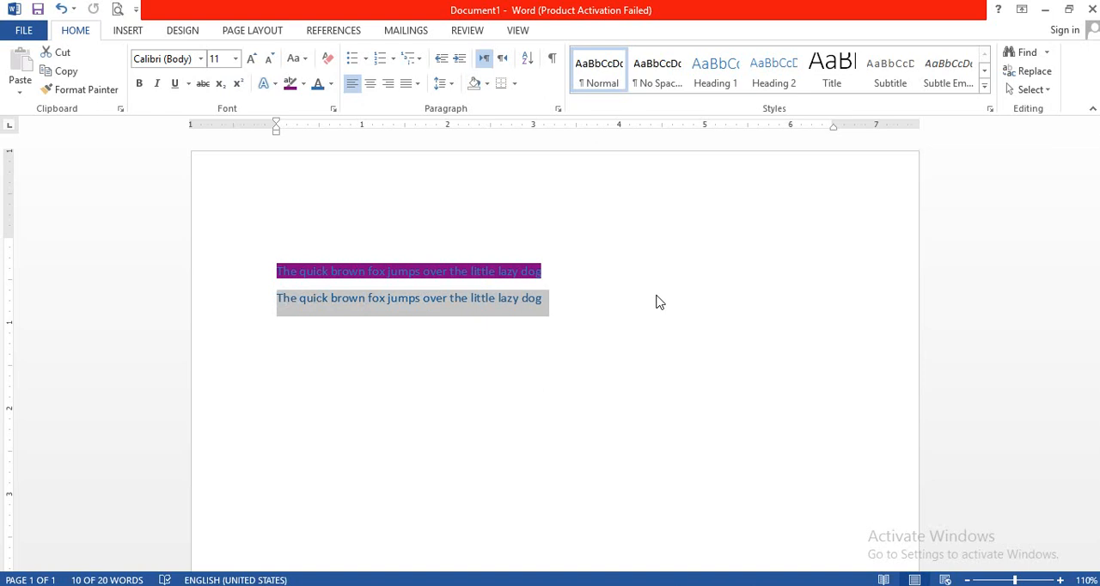
pyautogui.click(295, 62)
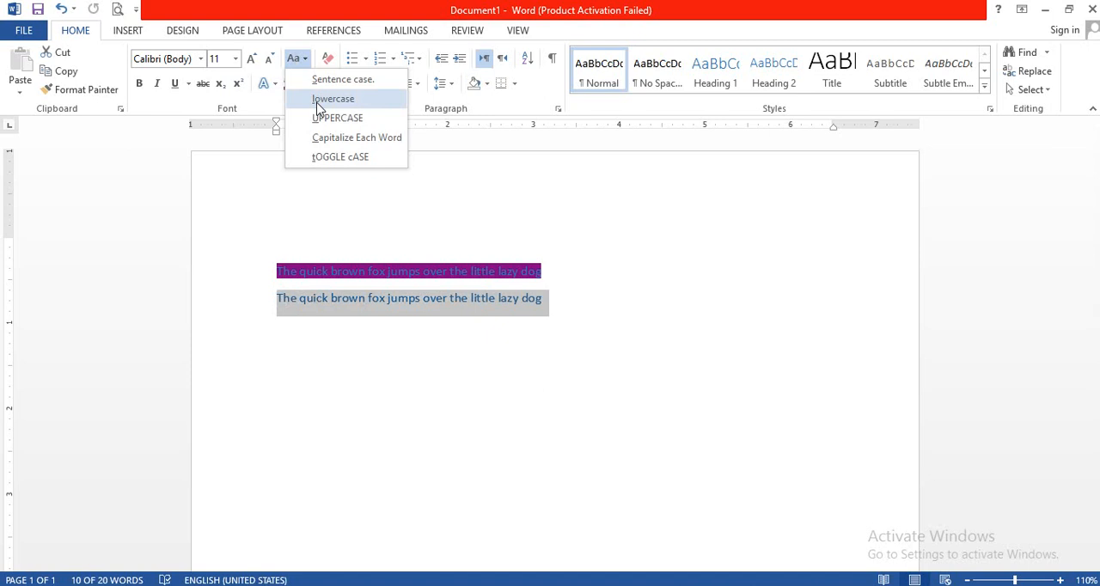
pyautogui.click(333, 99)
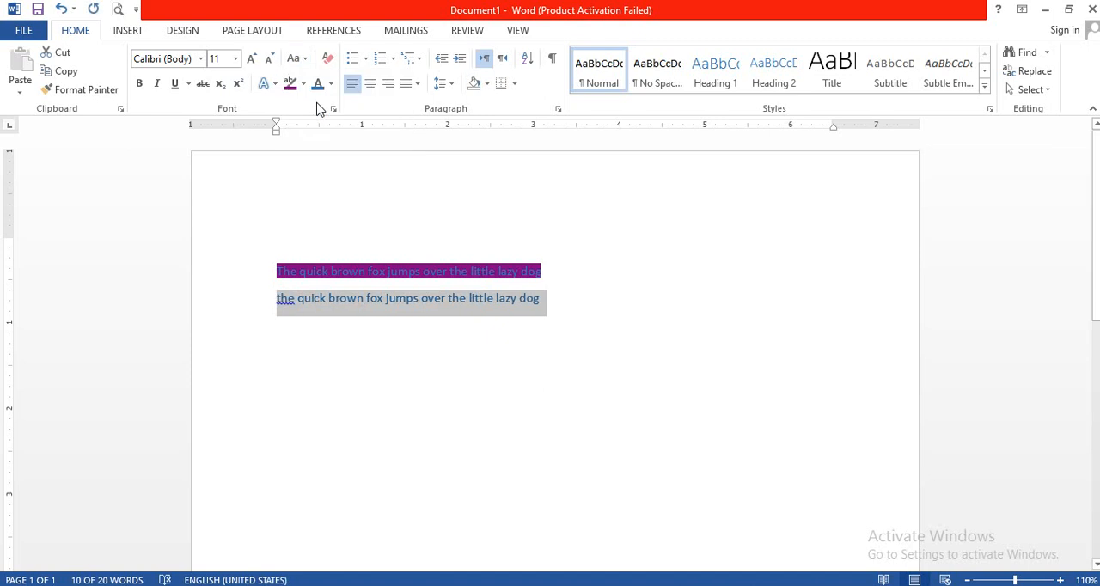
pyautogui.click(302, 62)
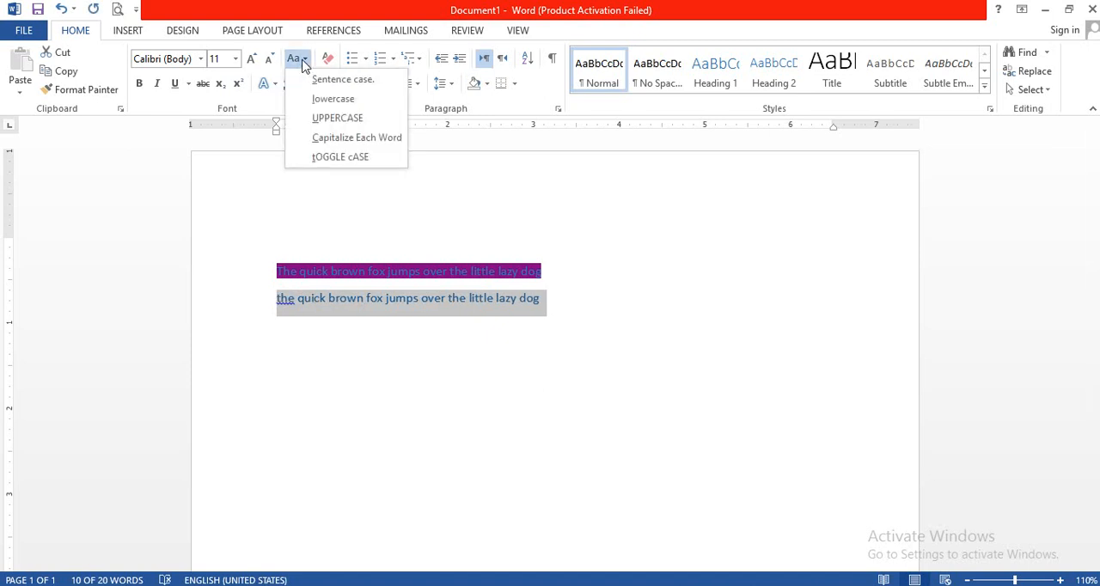
pyautogui.click(327, 121)
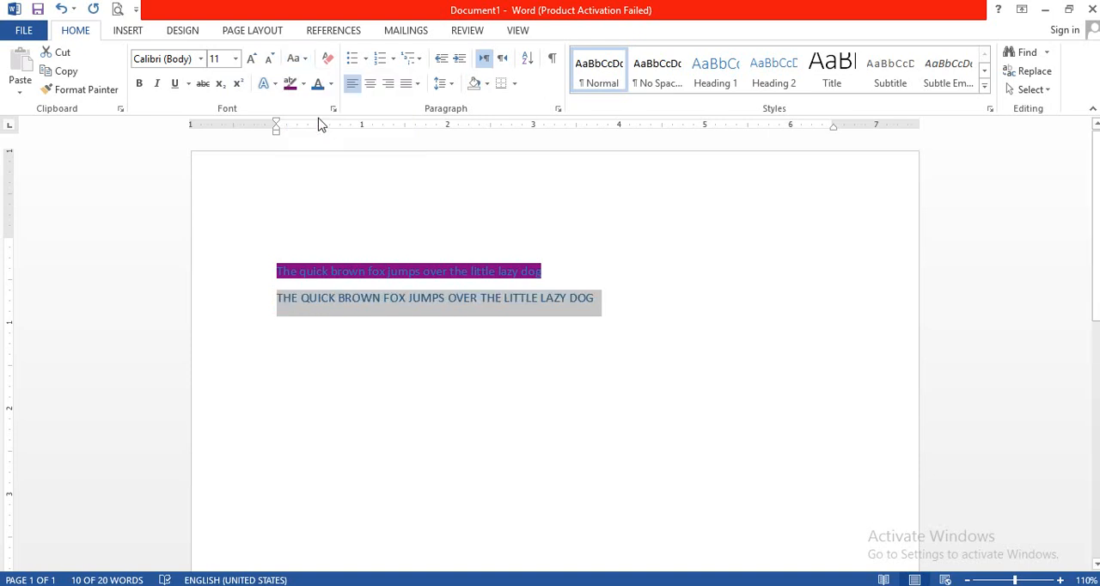
# Apply Capitalize Each Word to the second sentence, followed by tOGGLE cASE.
pyautogui.click(298, 60)
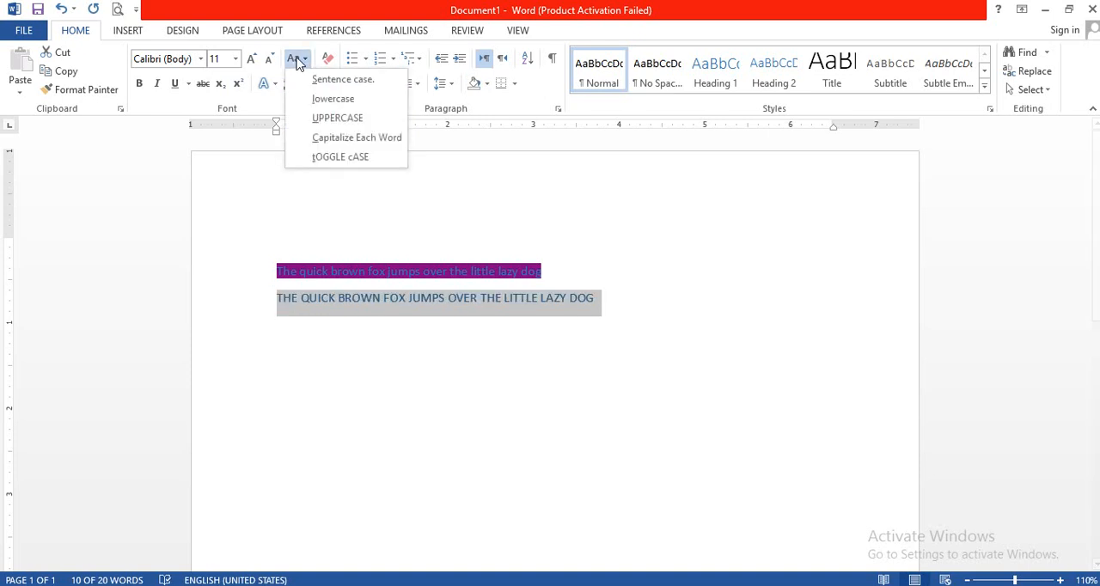
pyautogui.click(348, 140)
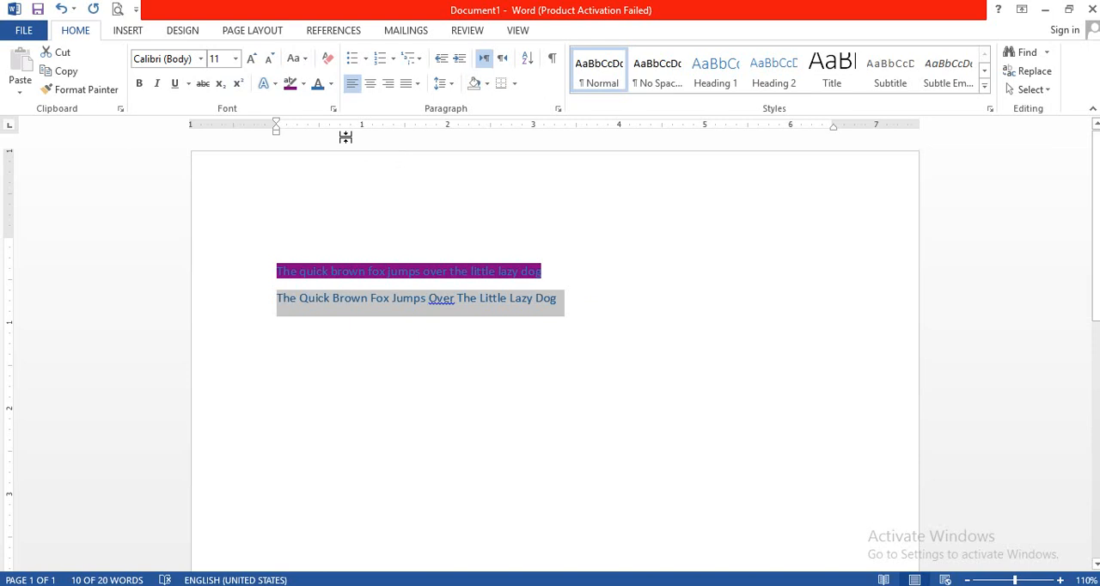
pyautogui.click(300, 59)
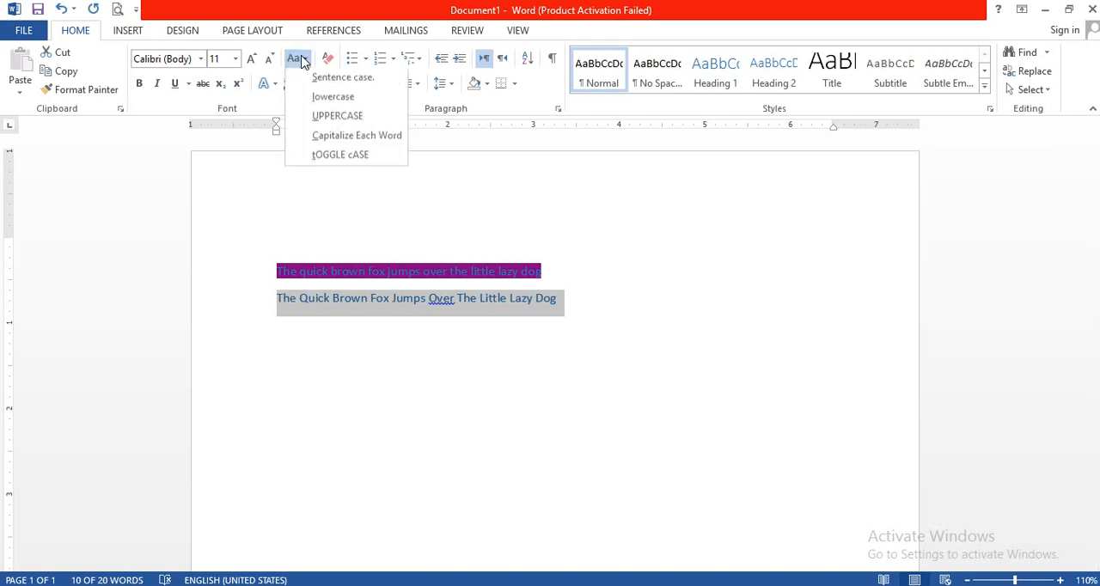
pyautogui.click(334, 159)
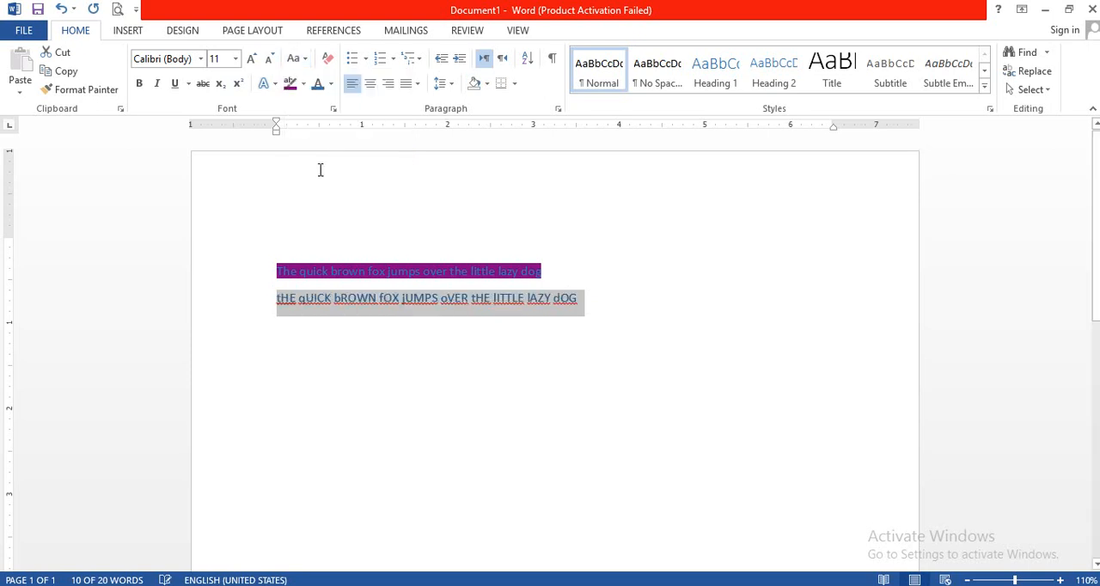
# Set the second sentence to lowercase and cycle through its letter cases, ending on all capitals.
pyautogui.click(295, 58)
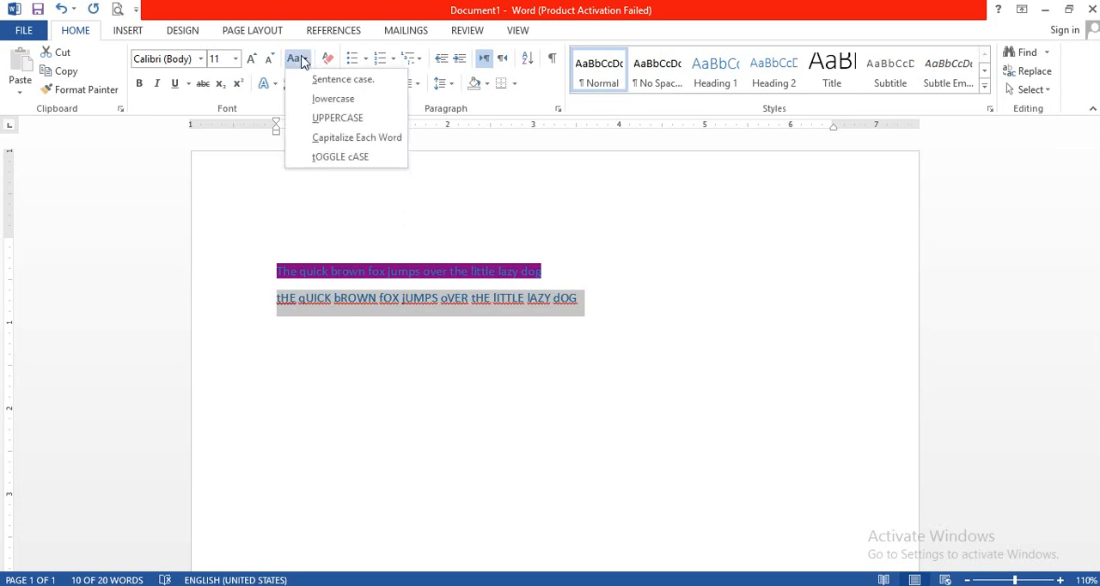
pyautogui.click(334, 100)
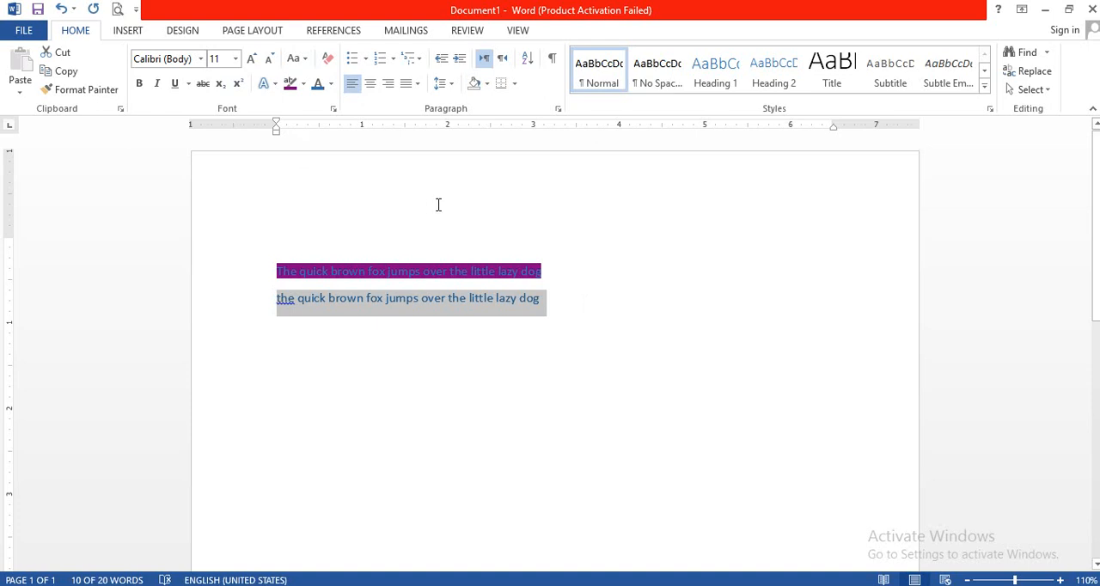
pyautogui.hotkey('shift', 'F3')
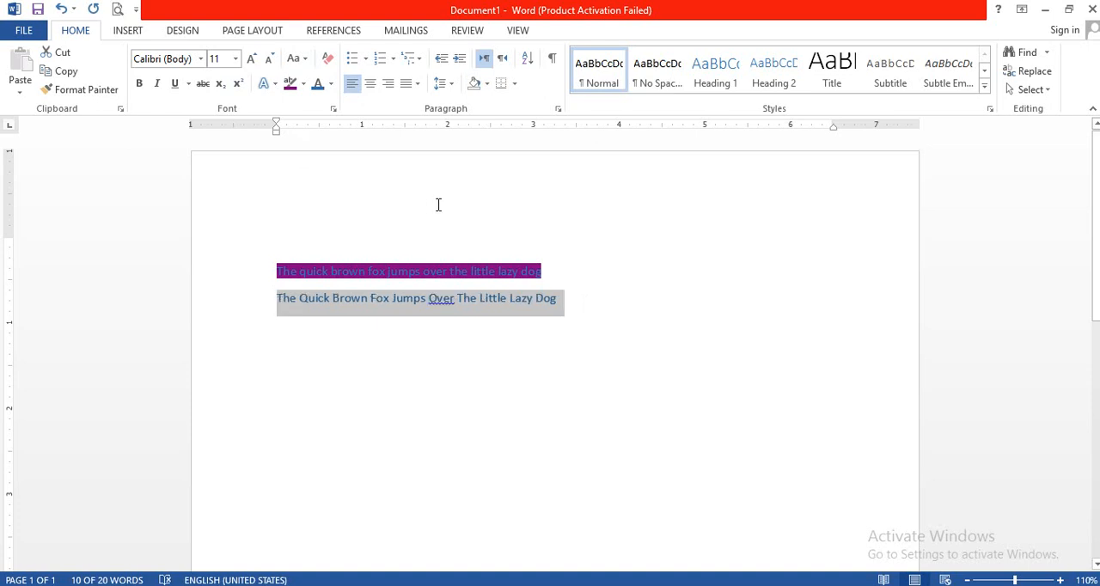
pyautogui.hotkey('shift', 'F3')
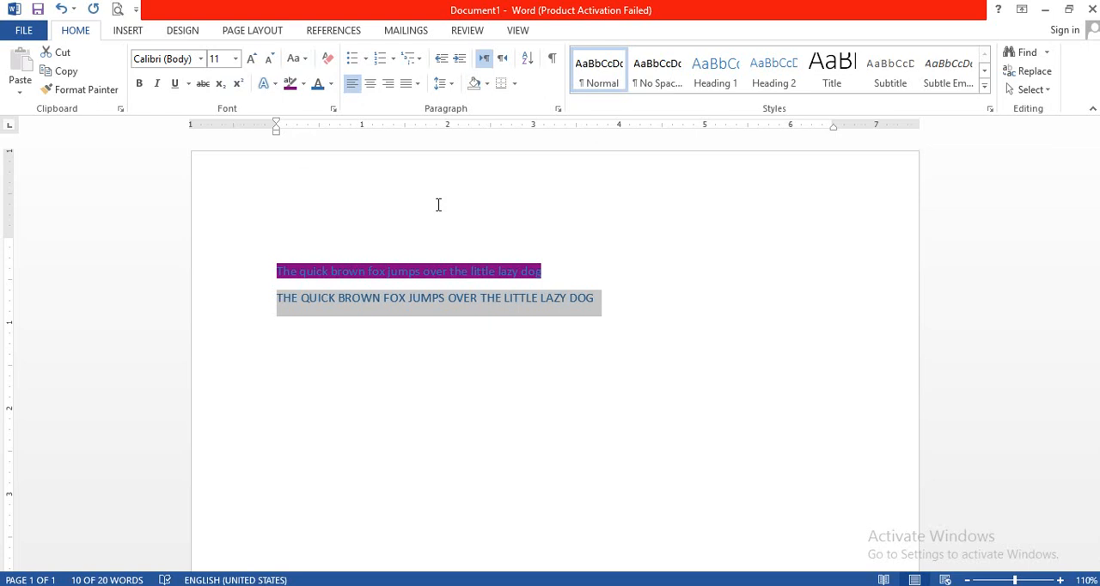
pyautogui.hotkey('shift', 'F3')
pyautogui.hotkey('shift', 'F3')
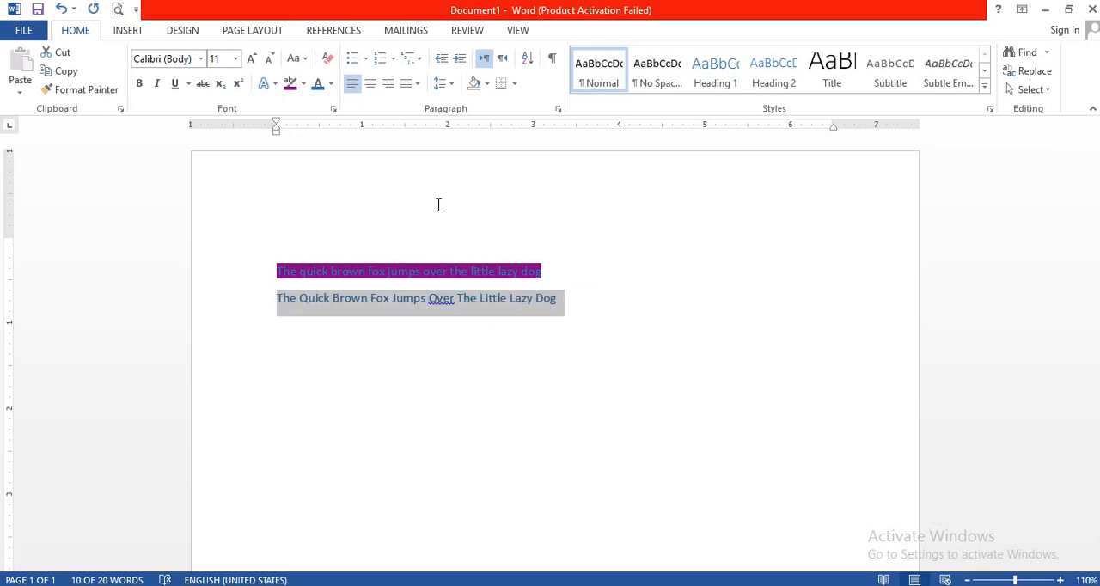
pyautogui.hotkey('shift', 'F3')
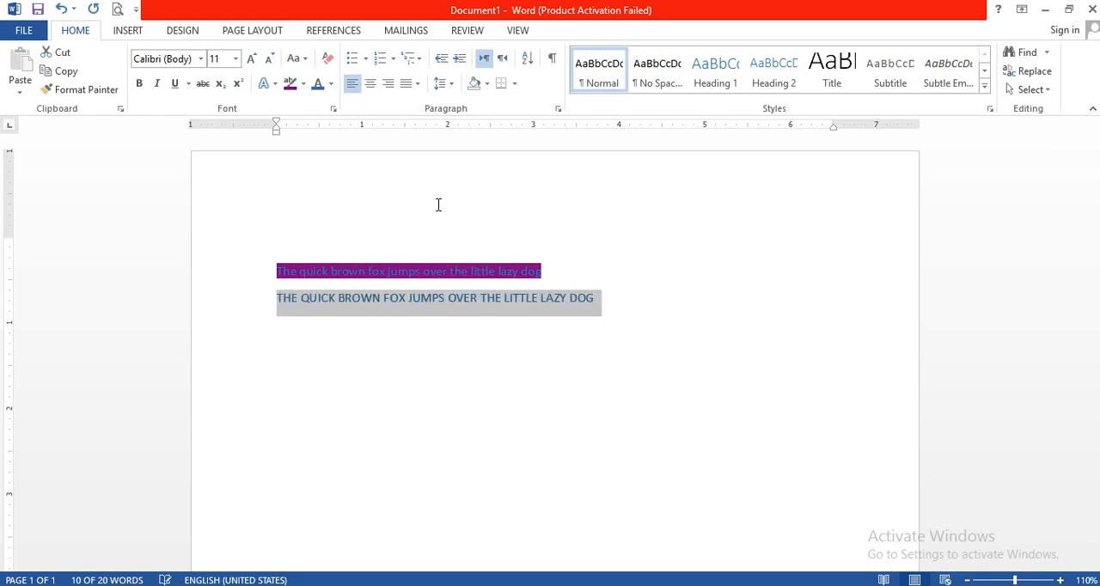
pyautogui.click(606, 301)
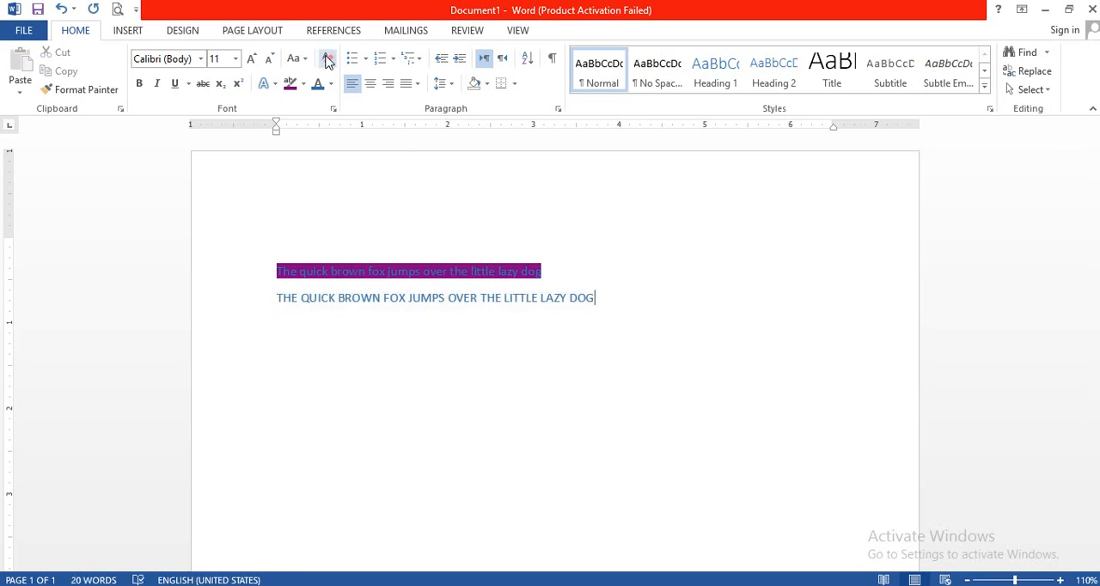
# Make the second sentence bold and italic.
pyautogui.moveTo(599, 298); pyautogui.dragTo(276, 301)
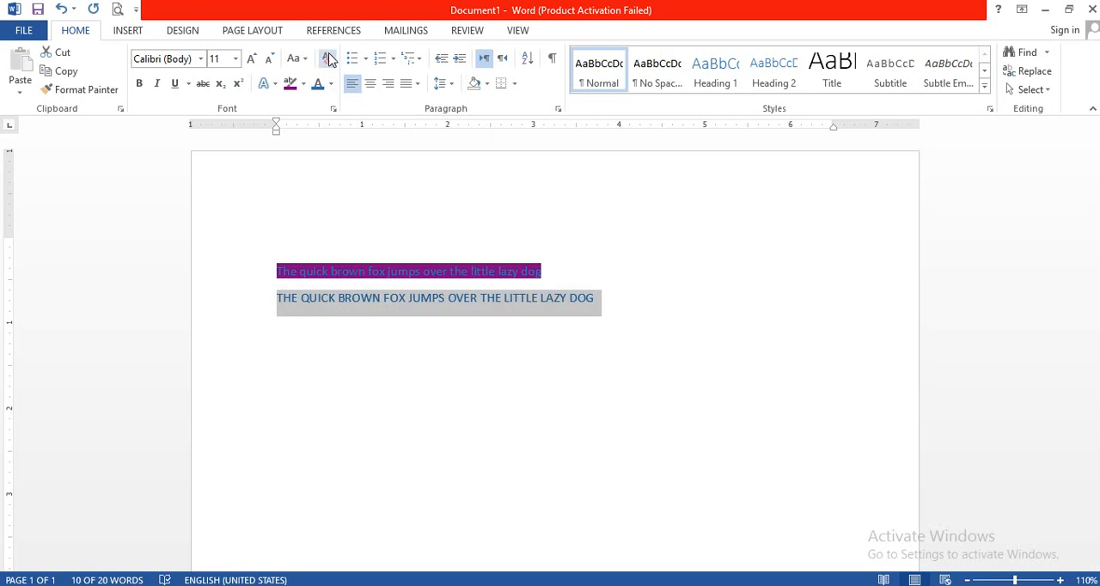
pyautogui.hotkey('ctrl', 'b')
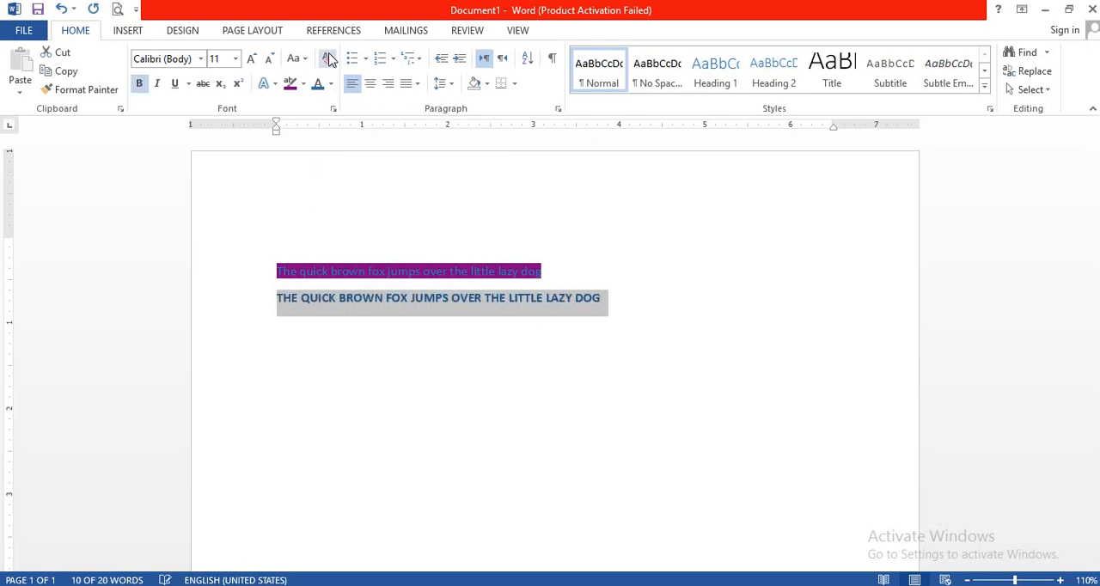
pyautogui.hotkey('ctrl', 'i')
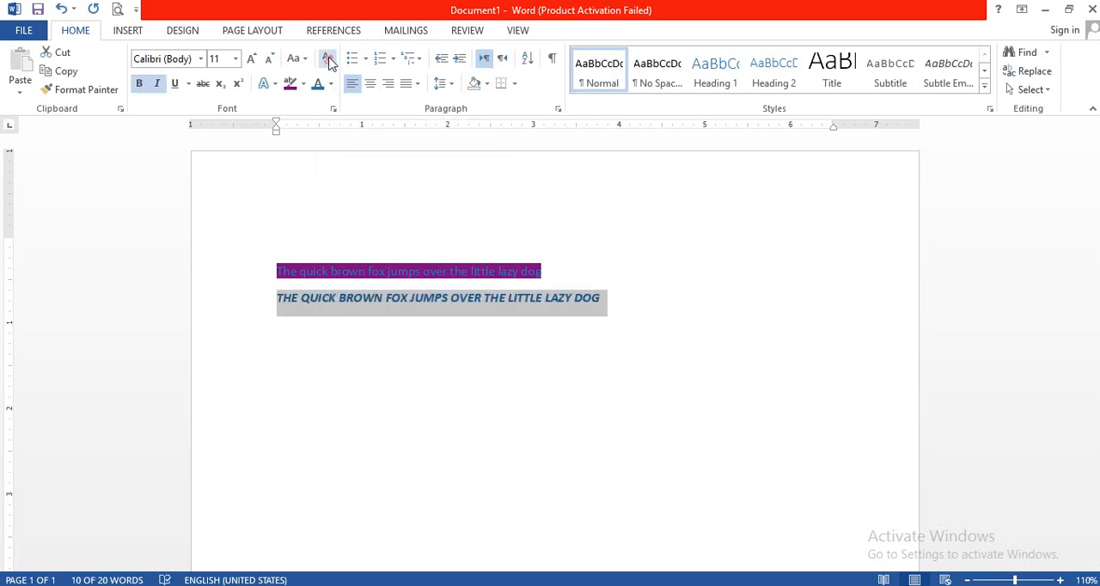
# Clear all formatting from the second sentence and start a new line below it.
pyautogui.click(330, 60)
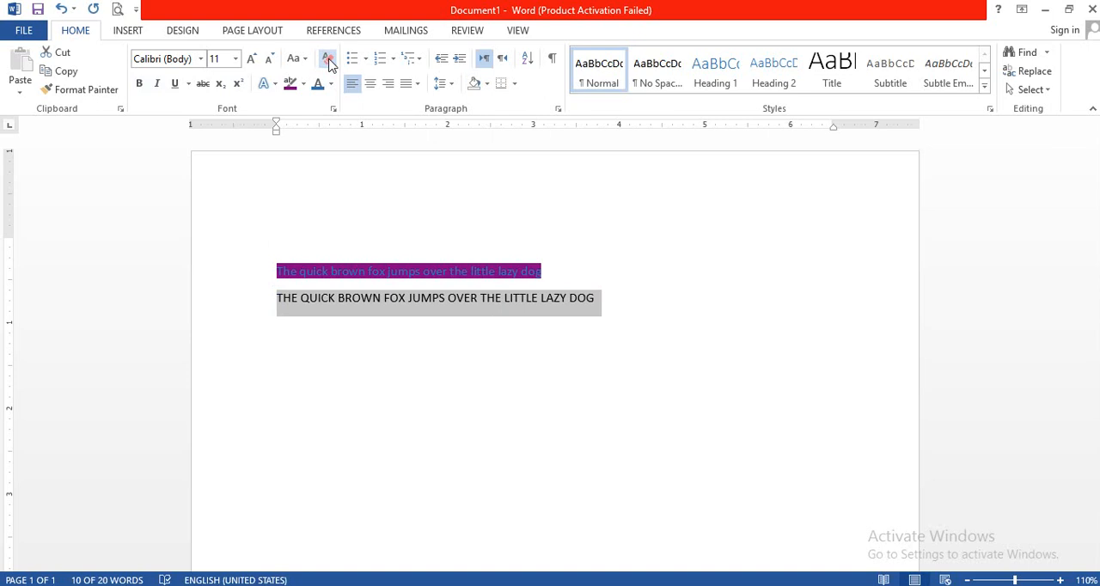
pyautogui.click(611, 297)
pyautogui.moveTo(609, 295); pyautogui.dragTo(278, 315)
pyautogui.hotkey('ctrl', 'c')
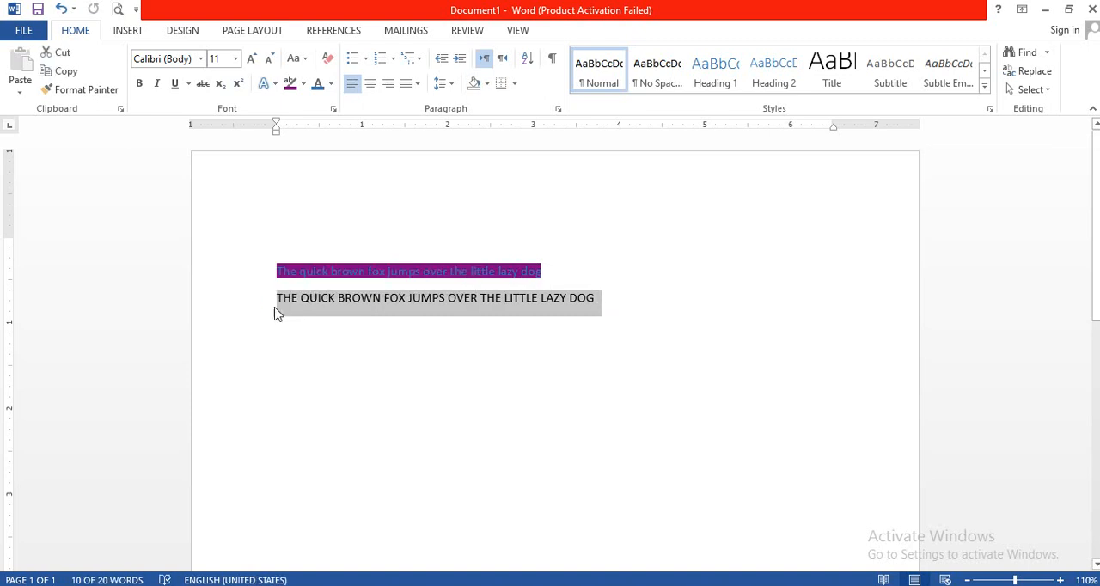
pyautogui.click(277, 315)
pyautogui.press('Return')
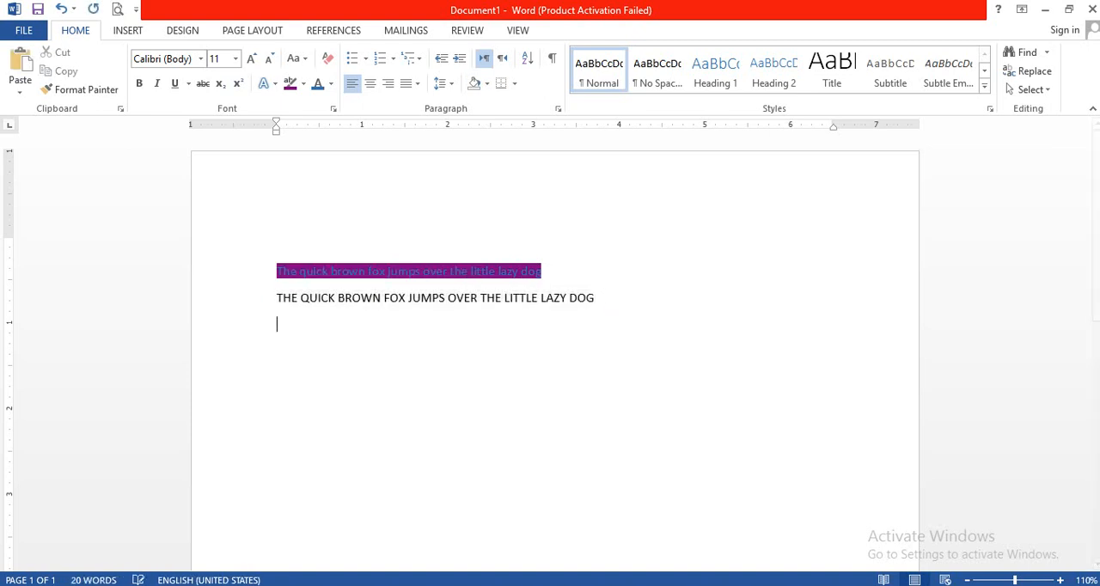
# Paste three more copies of the all-capitals sentence on separate lines below it, with a page break following them.
pyautogui.hotkey('ctrl', 'v')
pyautogui.hotkey('ctrl', 'Return')
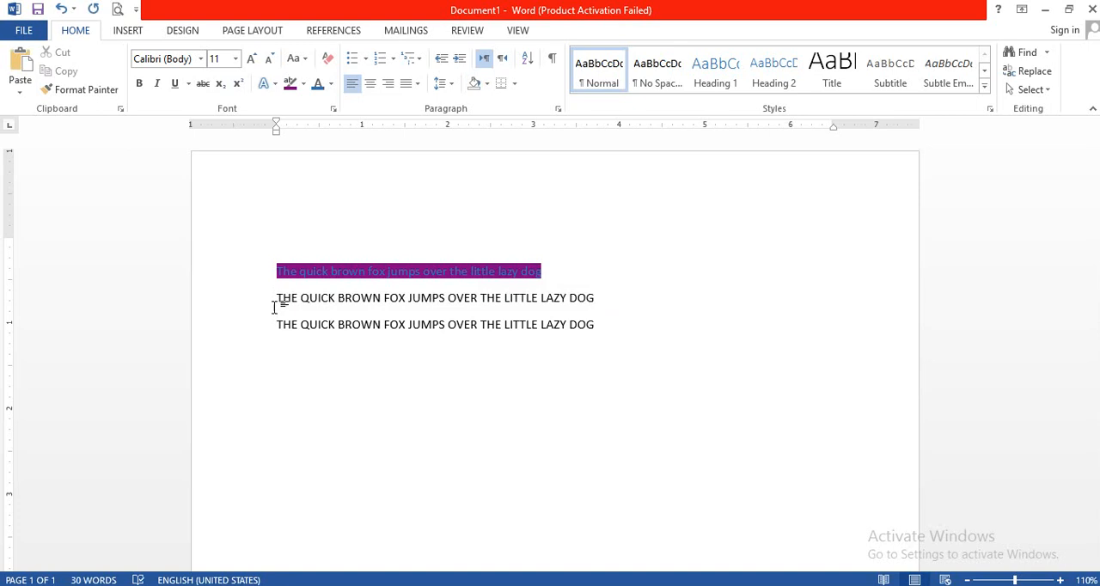
pyautogui.hotkey('ctrl', 'Home')
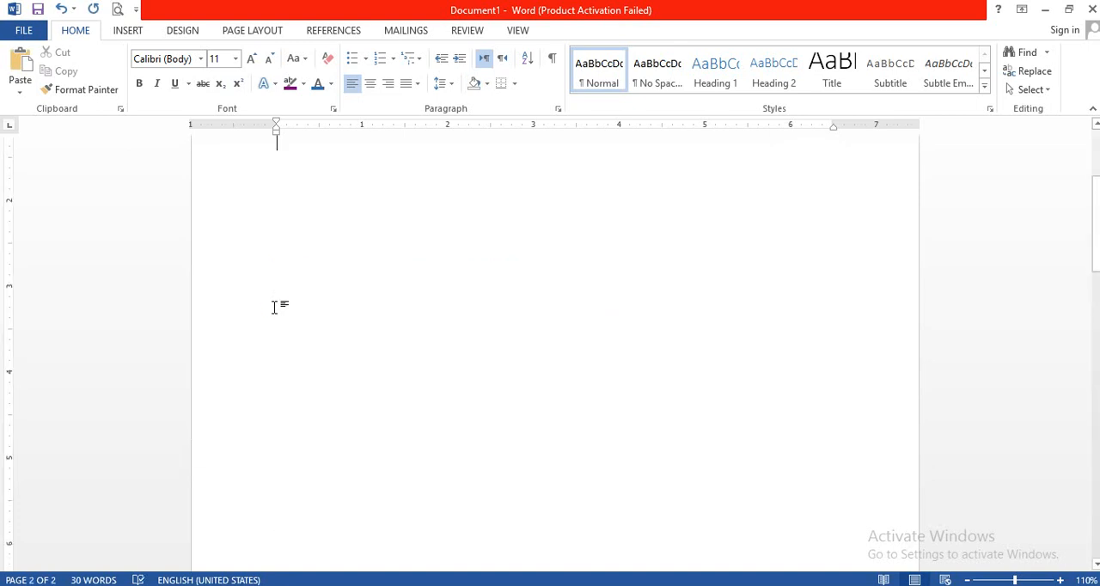
pyautogui.hotkey('shift', 'End')
pyautogui.press('Down')
pyautogui.press('Down')
pyautogui.press('Down')
pyautogui.press('Down')
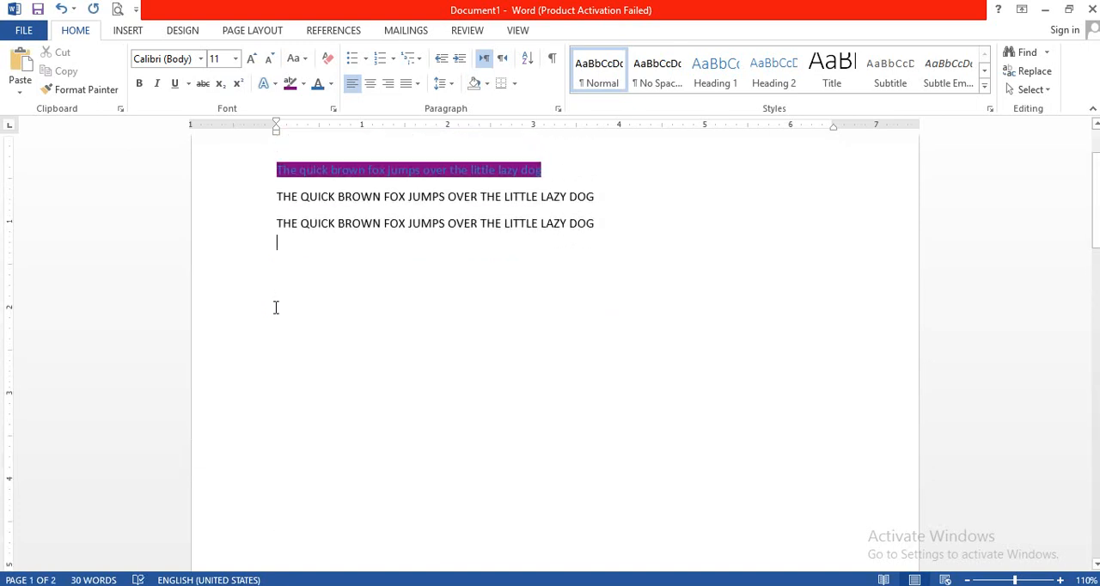
pyautogui.hotkey('ctrl', 'v')
pyautogui.hotkey('ctrl', 'v')
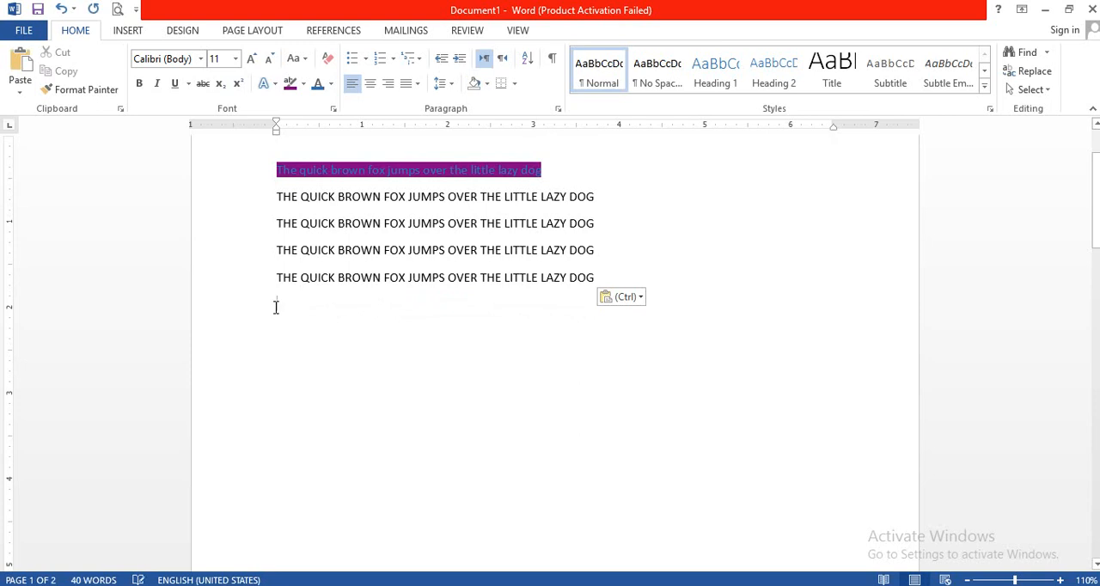
# Apply solid round bullets to the four all-capitals sentences and remove them again with the None option.
pyautogui.moveTo(278, 201); pyautogui.dragTo(593, 282)
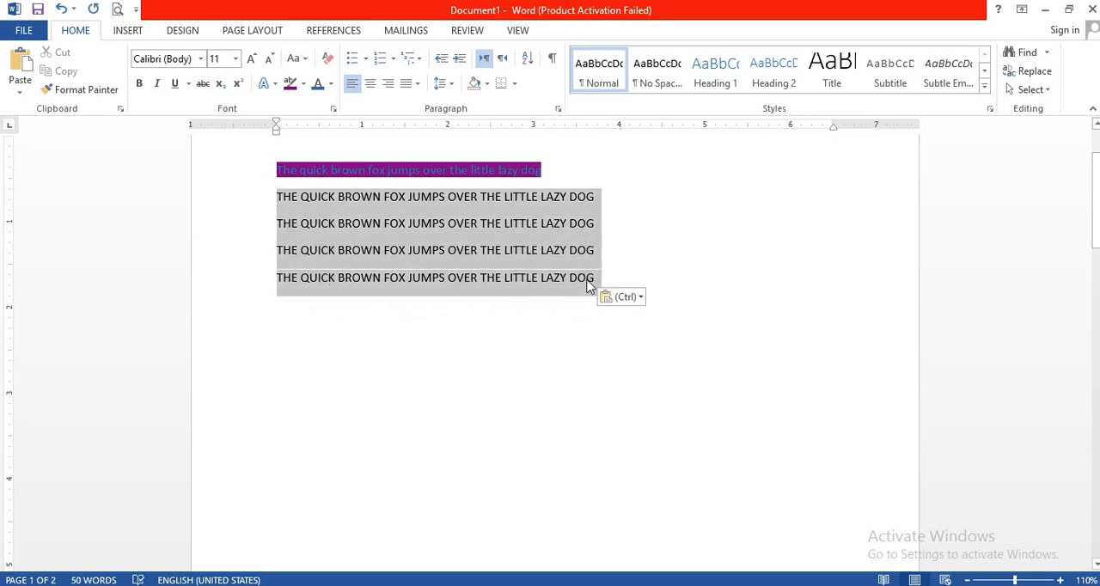
pyautogui.click(365, 59)
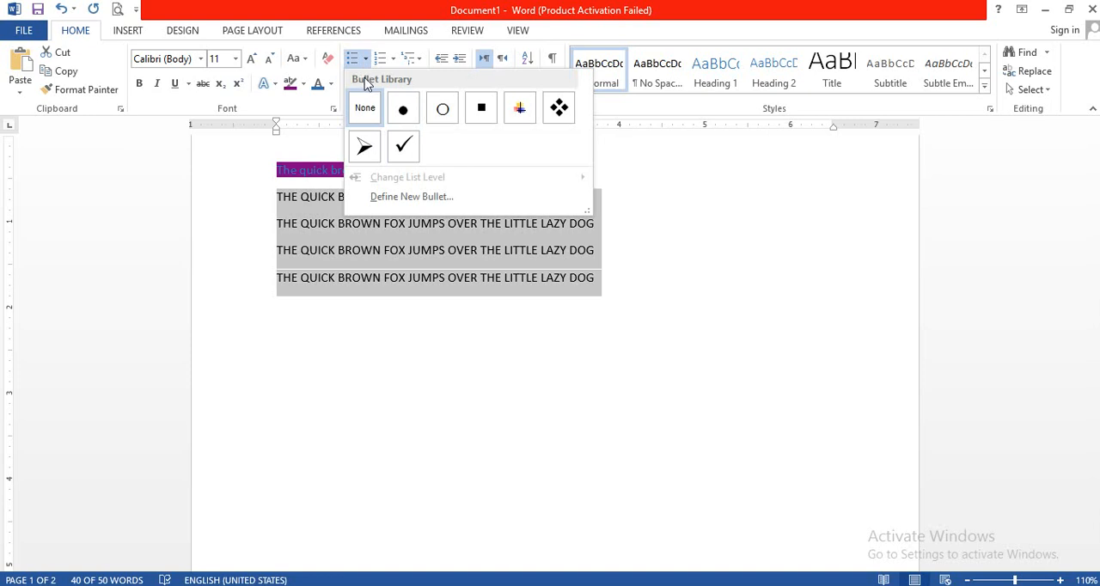
pyautogui.click(404, 111)
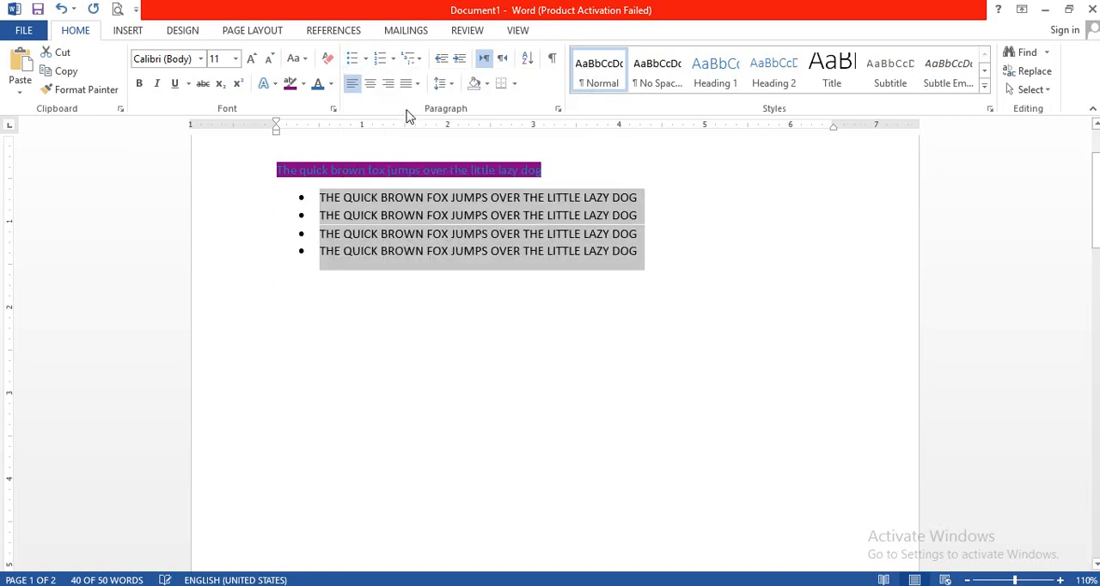
pyautogui.click(366, 58)
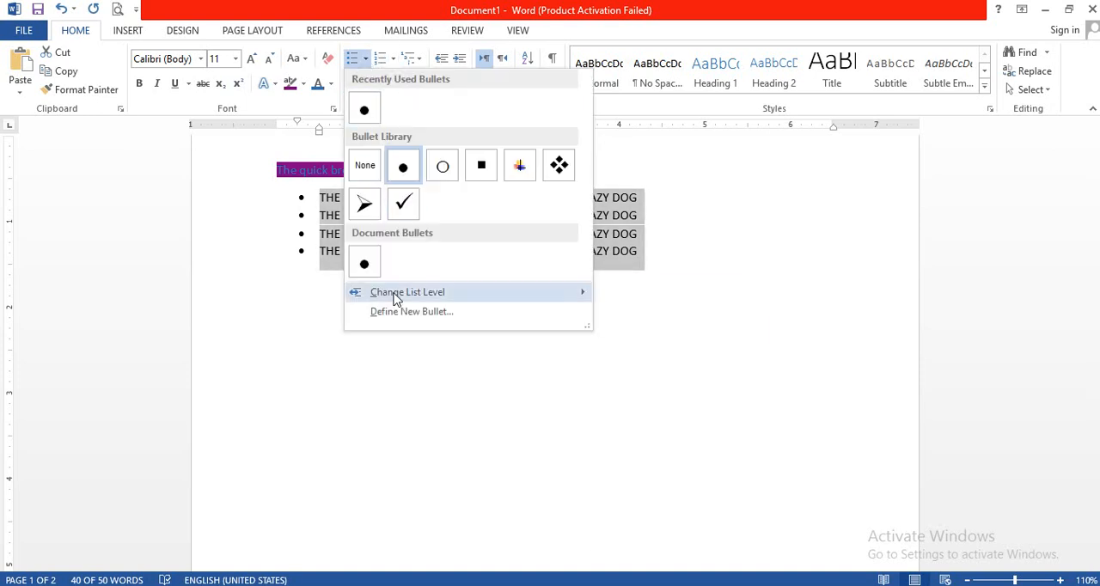
pyautogui.click(365, 167)
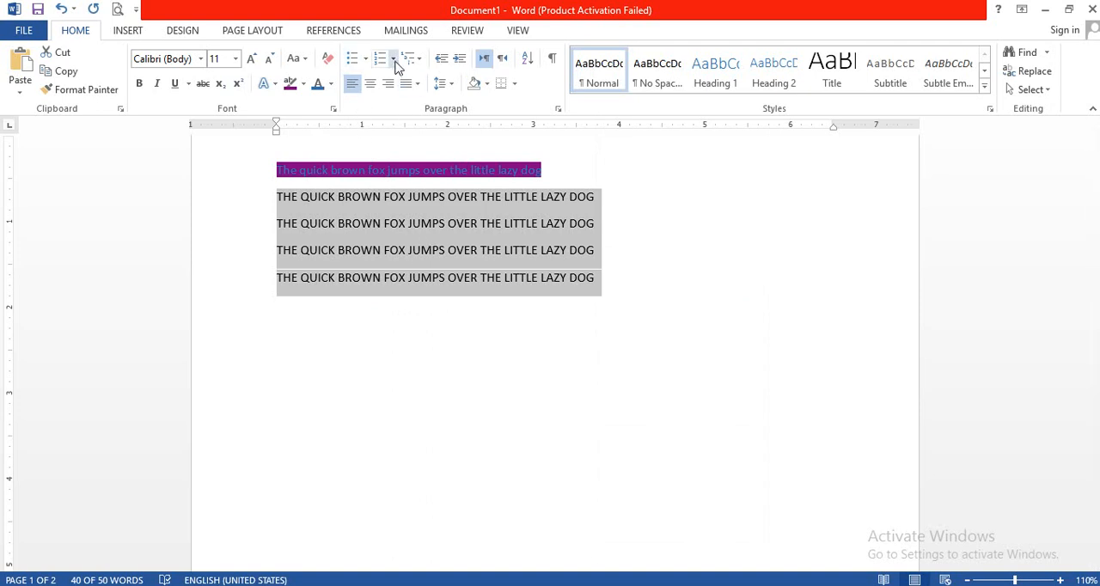
# Number the four all-capitals sentences in the 1. 2. 3. format and switch the numbering to the 1) 2) 3) format.
pyautogui.click(393, 58)
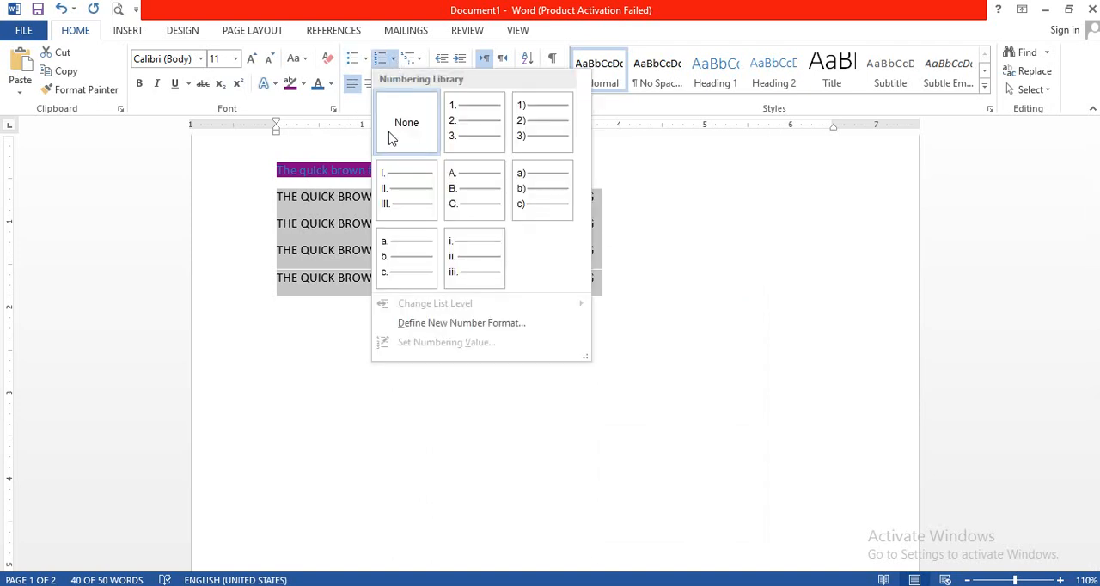
pyautogui.click(470, 127)
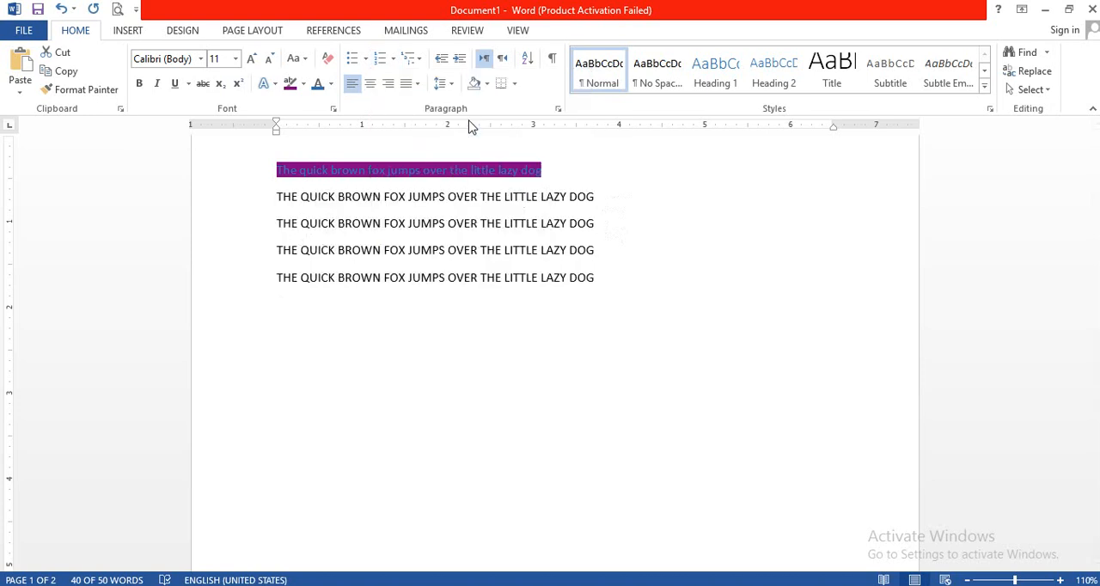
pyautogui.click(395, 60)
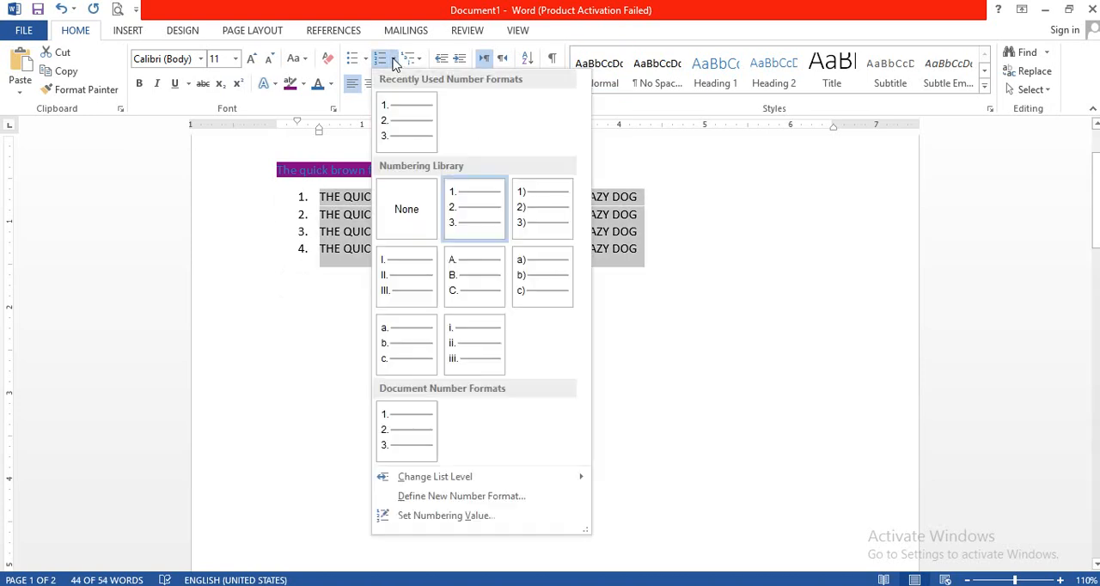
pyautogui.click(555, 226)
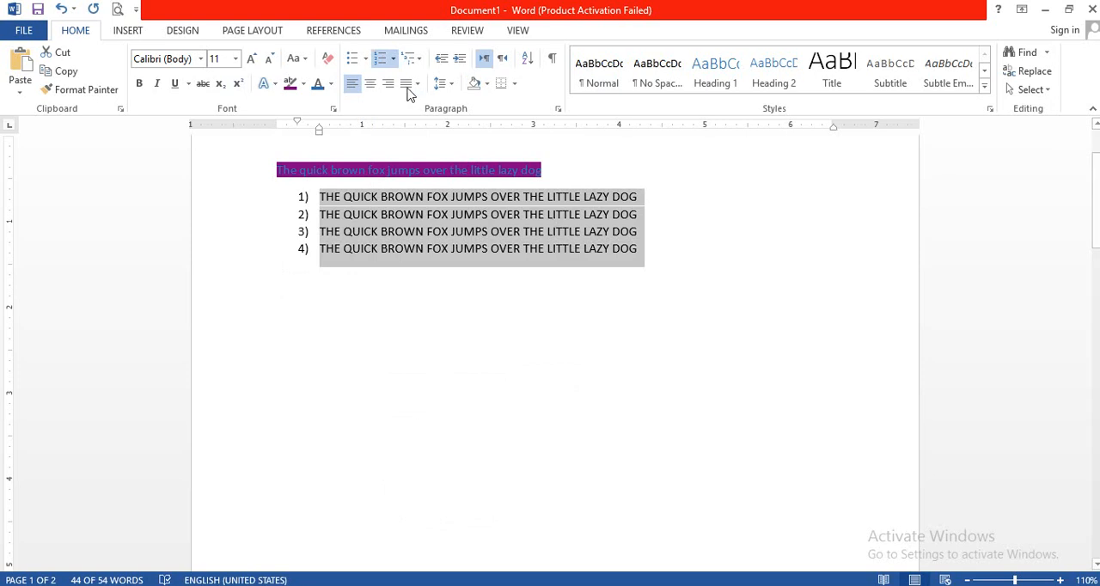
# Apply the current multilevel list style (1), a., i.) and add an empty sub-item a. below the first list entry.
pyautogui.click(419, 61)
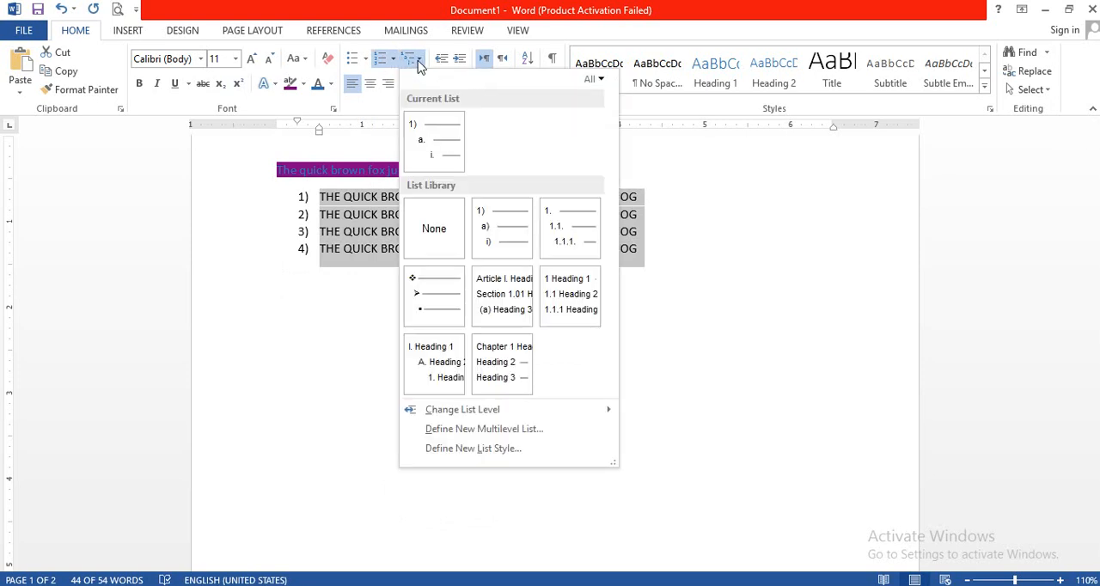
pyautogui.click(438, 151)
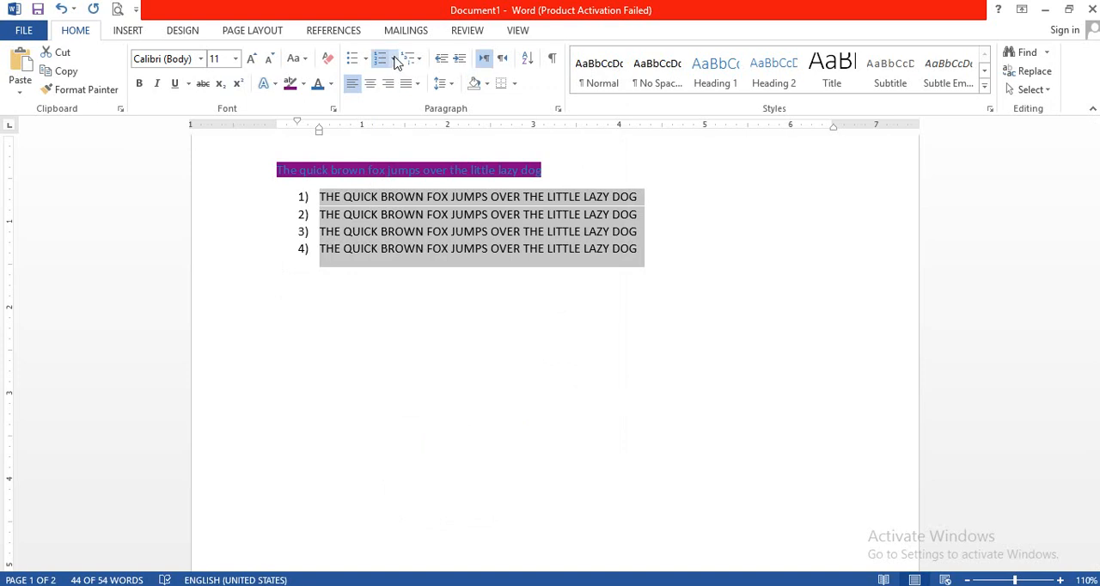
pyautogui.click(364, 232)
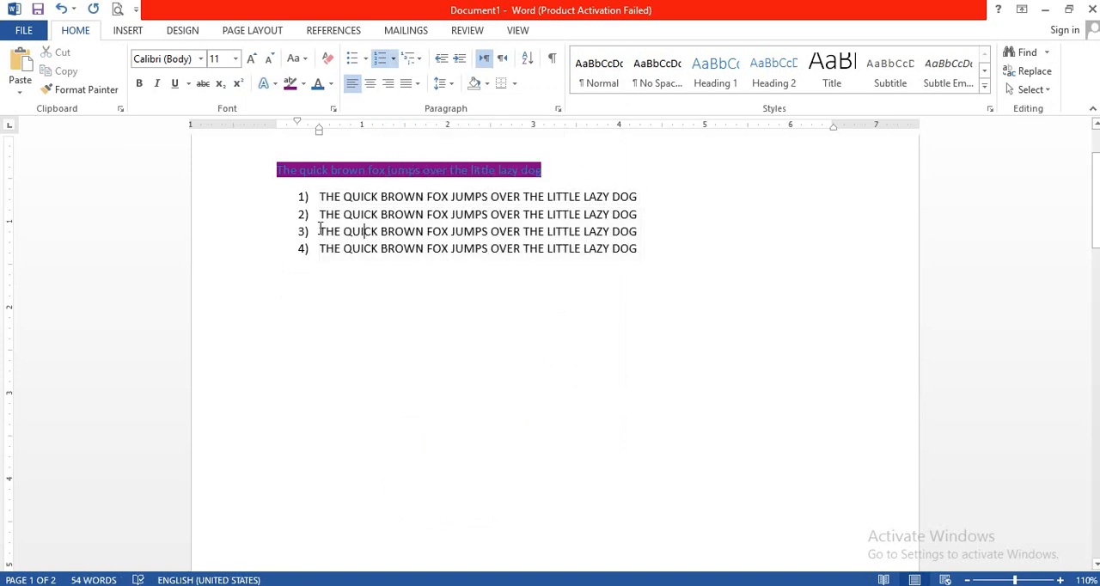
pyautogui.click(641, 197)
pyautogui.press('Return')
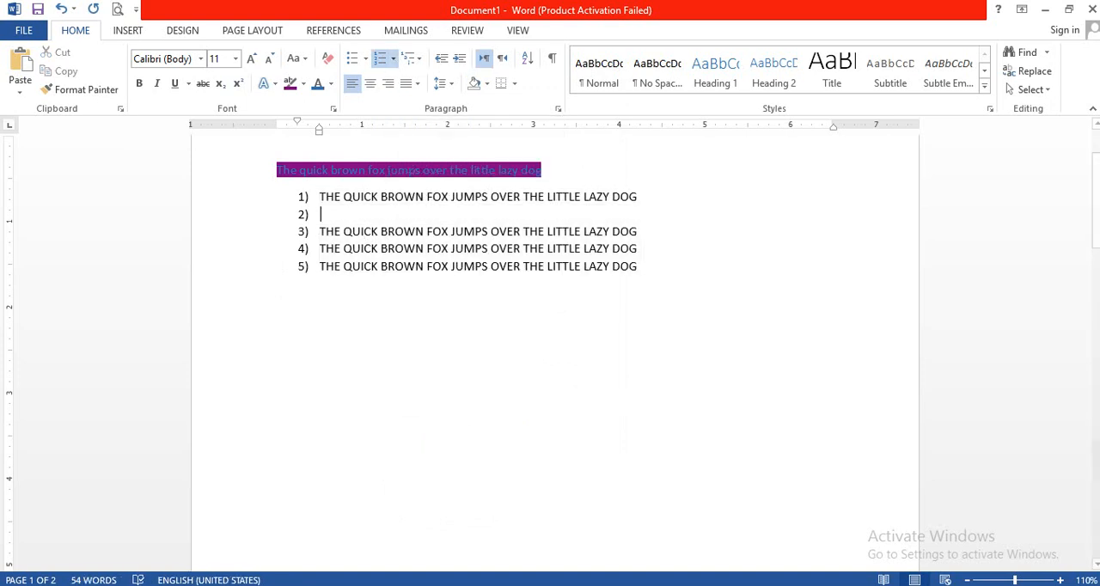
pyautogui.press('BackSpace')
pyautogui.write('a.')
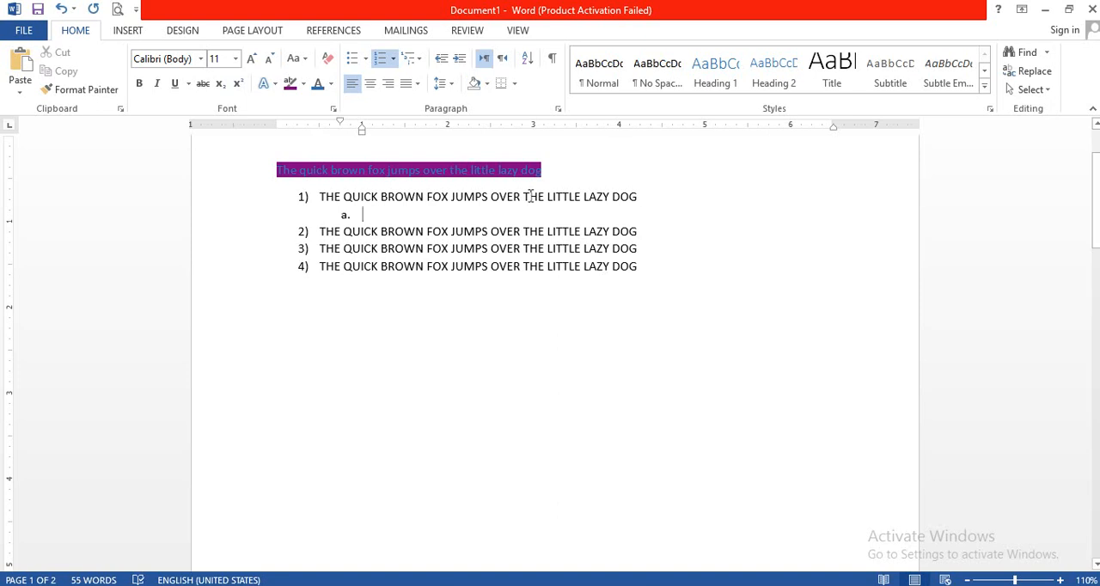
# View the multilevel list styles and delete the empty sub-item below the first list entry.
pyautogui.click(419, 60)
pyautogui.moveTo(499, 242)
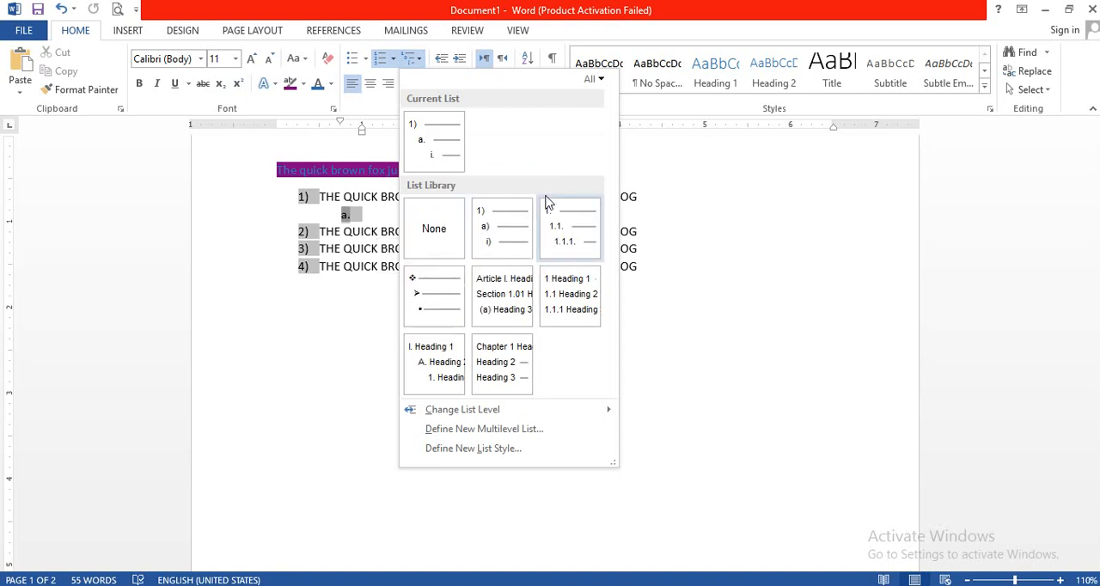
pyautogui.click(329, 216)
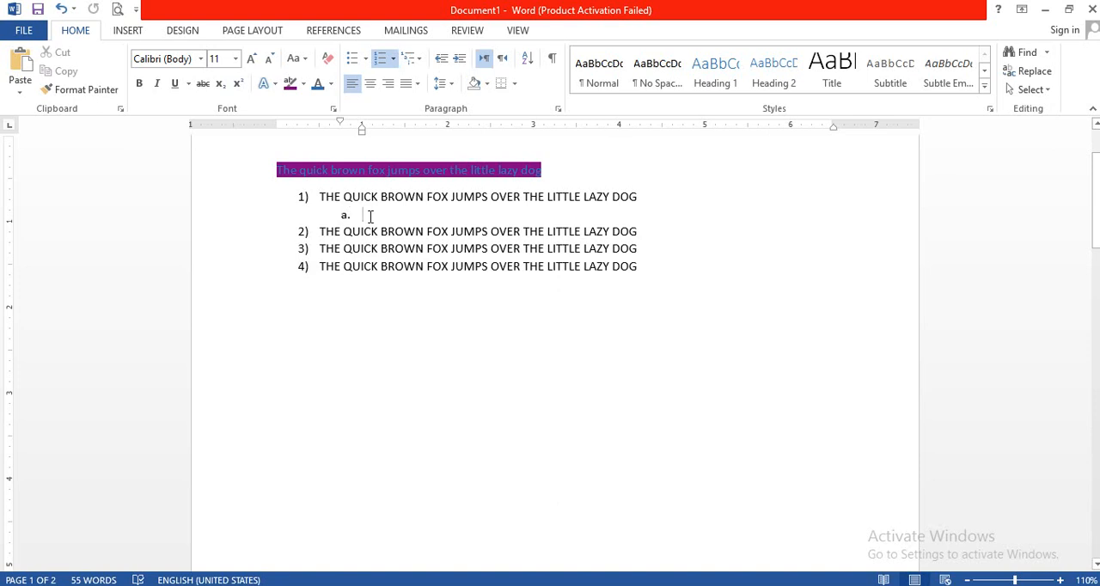
pyautogui.press('BackSpace')
pyautogui.hotkey('ctrl', 'z')
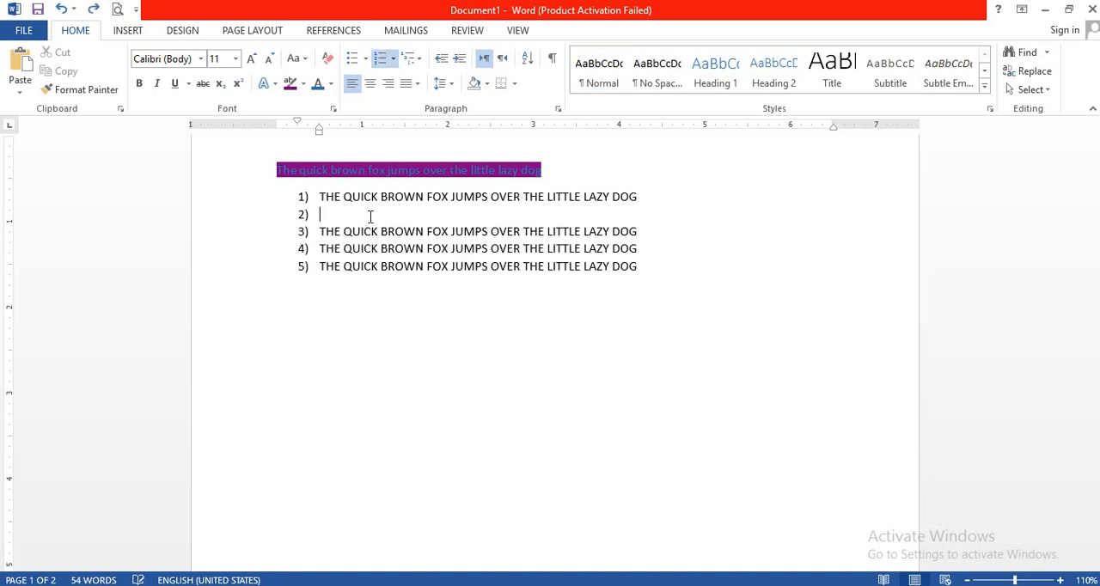
pyautogui.press('BackSpace')
pyautogui.press('Delete')
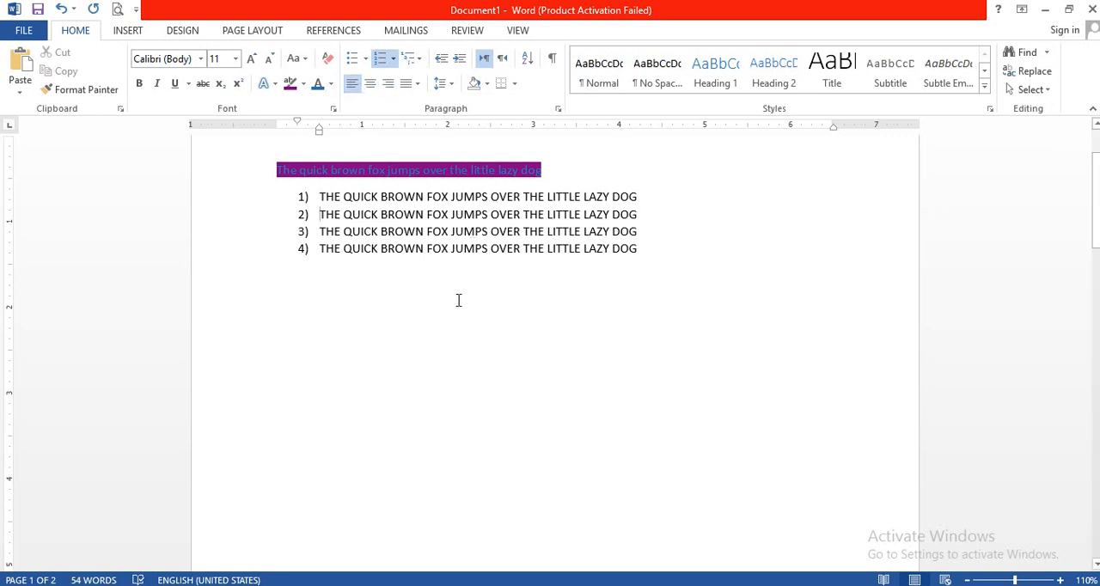
# Remove the numbering from the four all-capitals sentences using the None format.
pyautogui.moveTo(660, 250); pyautogui.dragTo(278, 191)
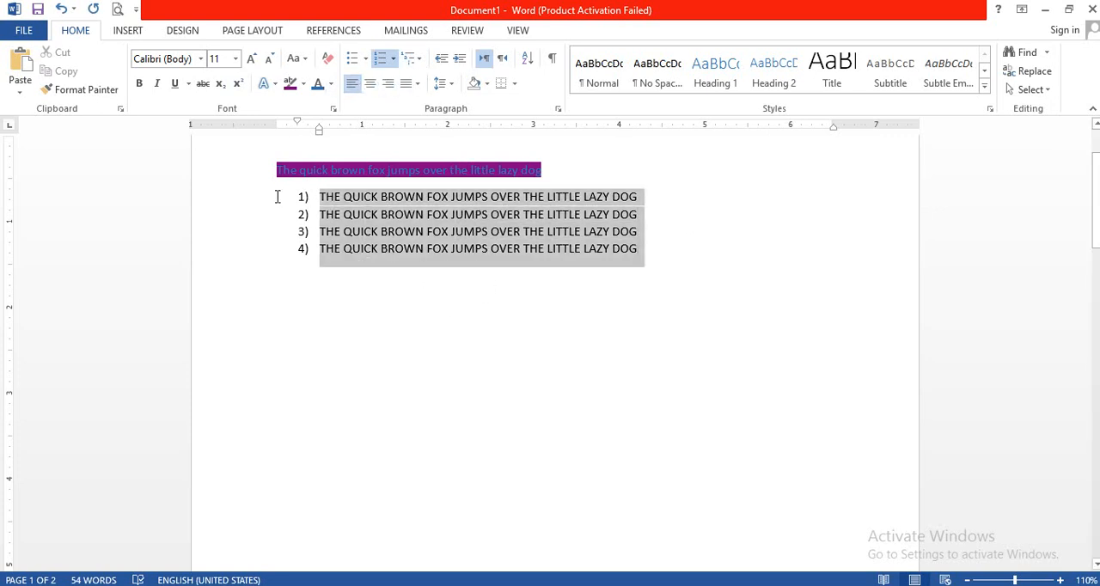
pyautogui.click(394, 57)
pyautogui.click(405, 211)
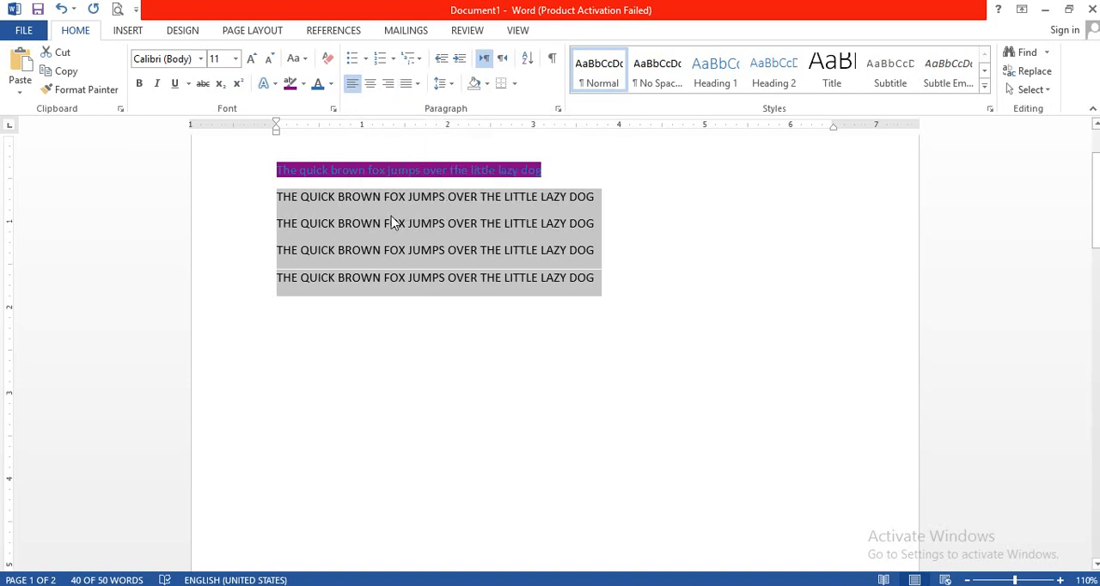
# Insert a tab after the first all-capitals sentence and join all four all-capitals sentences into one paragraph.
pyautogui.click(601, 201)
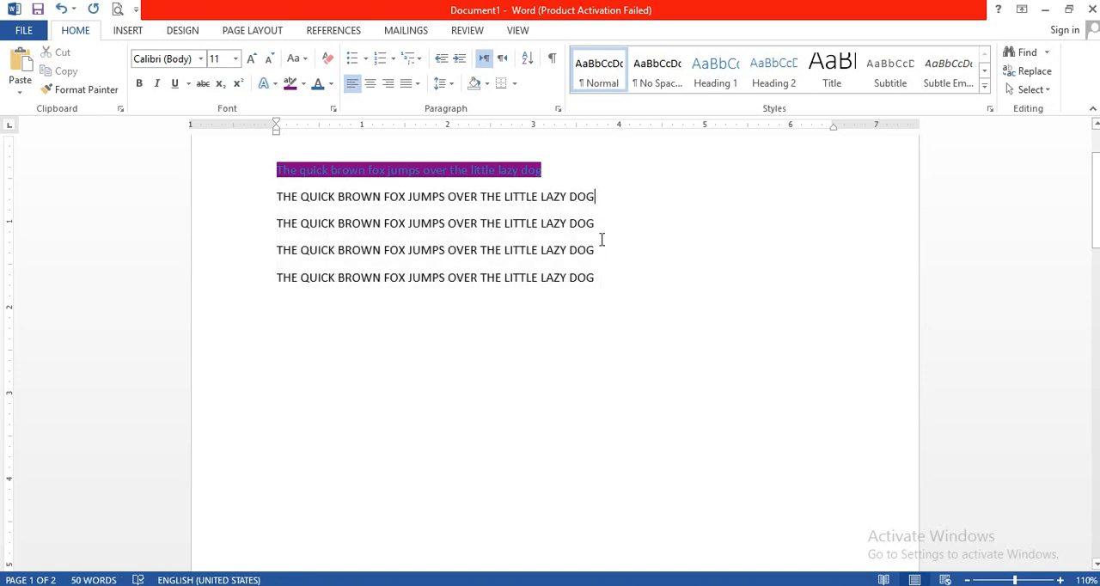
pyautogui.press('Tab')
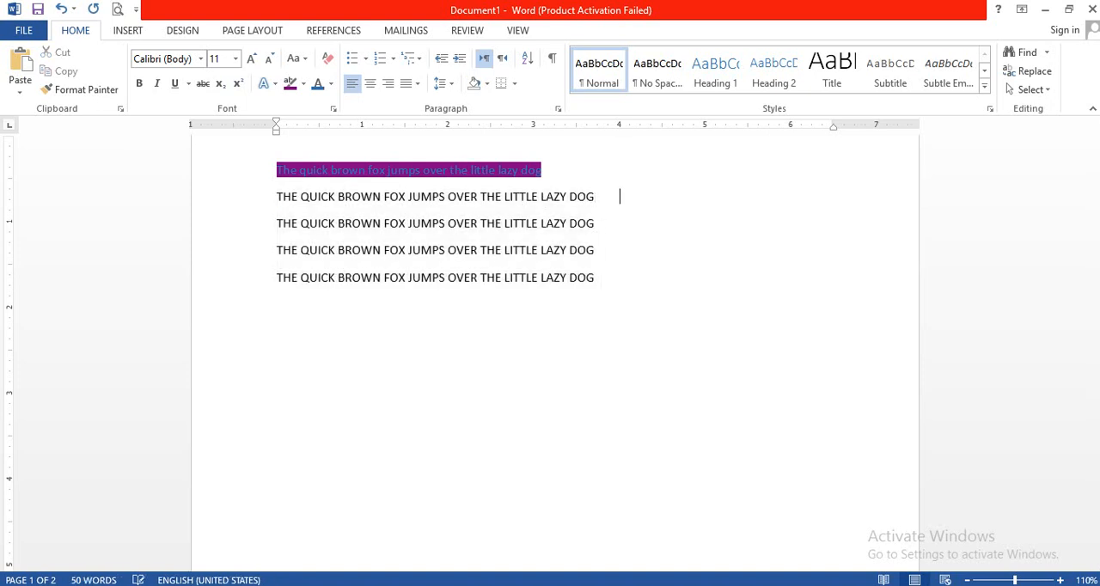
pyautogui.press('Delete')
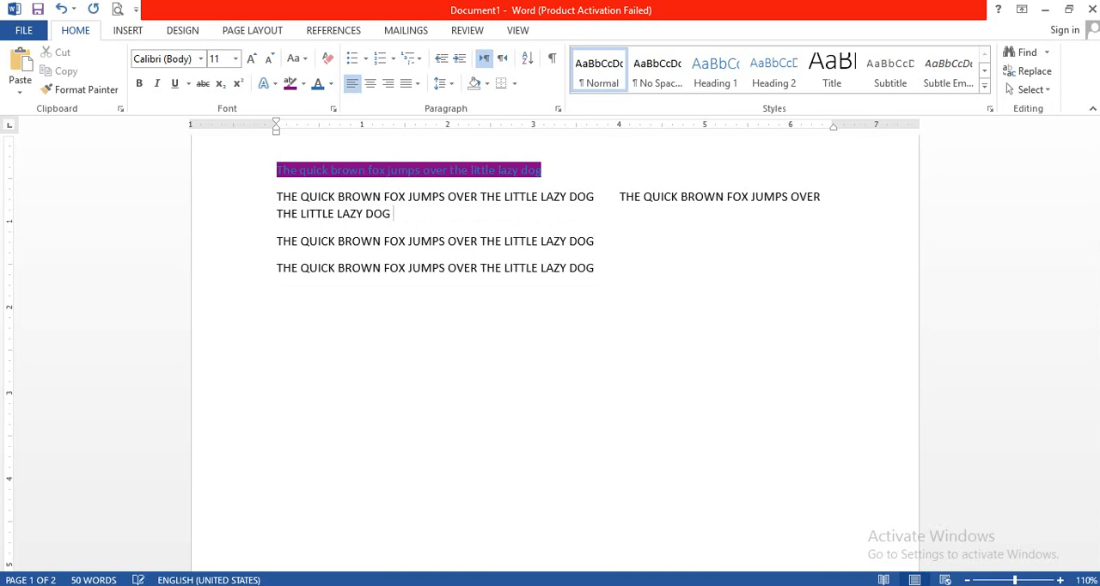
pyautogui.press('Delete')
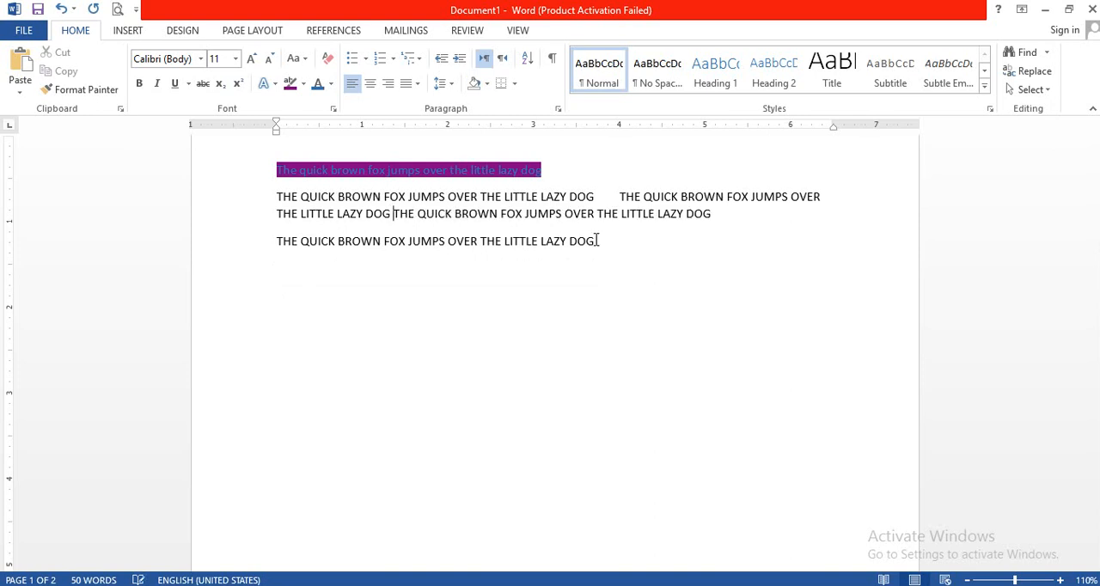
pyautogui.click(732, 216)
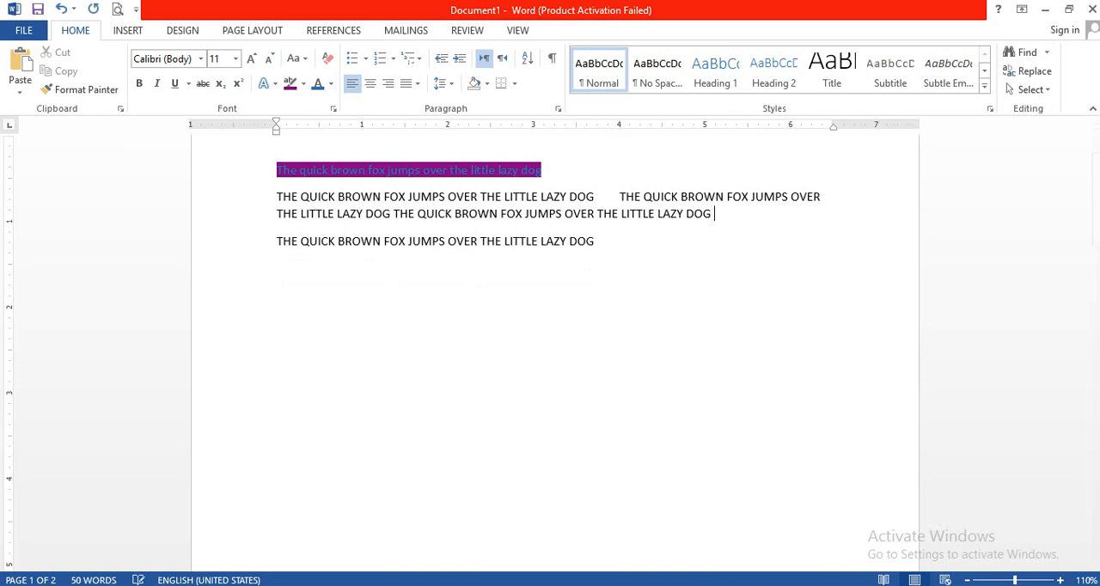
pyautogui.press('Delete')
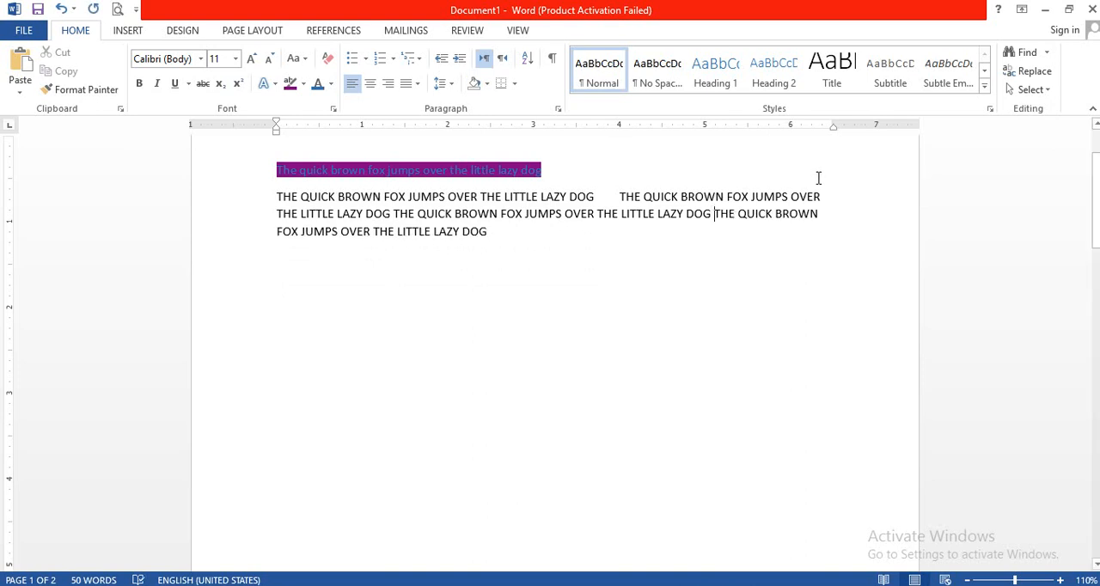
pyautogui.press('BackSpace')
pyautogui.press('Return')
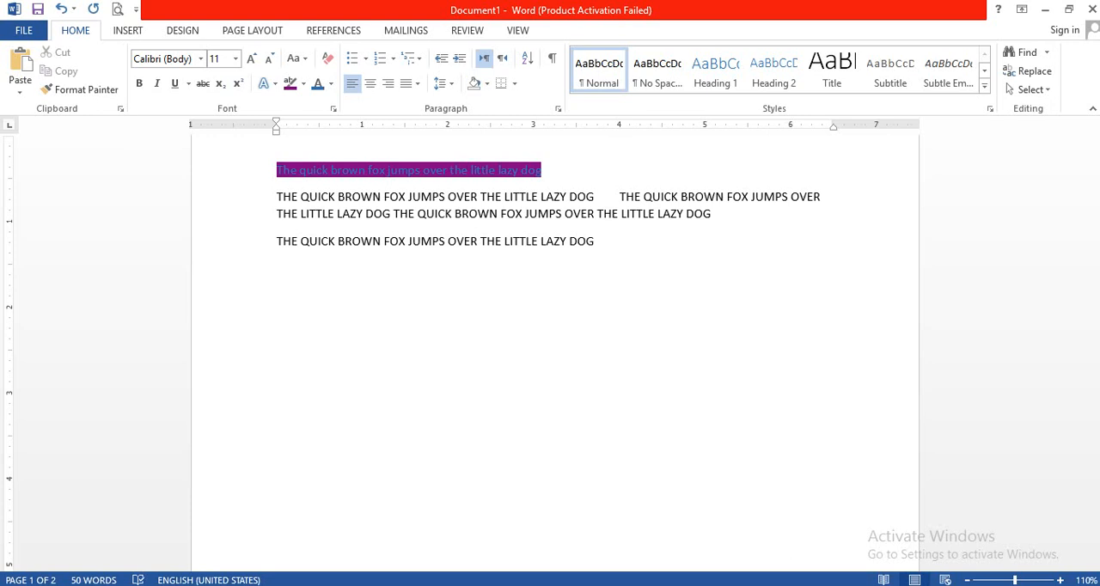
pyautogui.press('BackSpace')
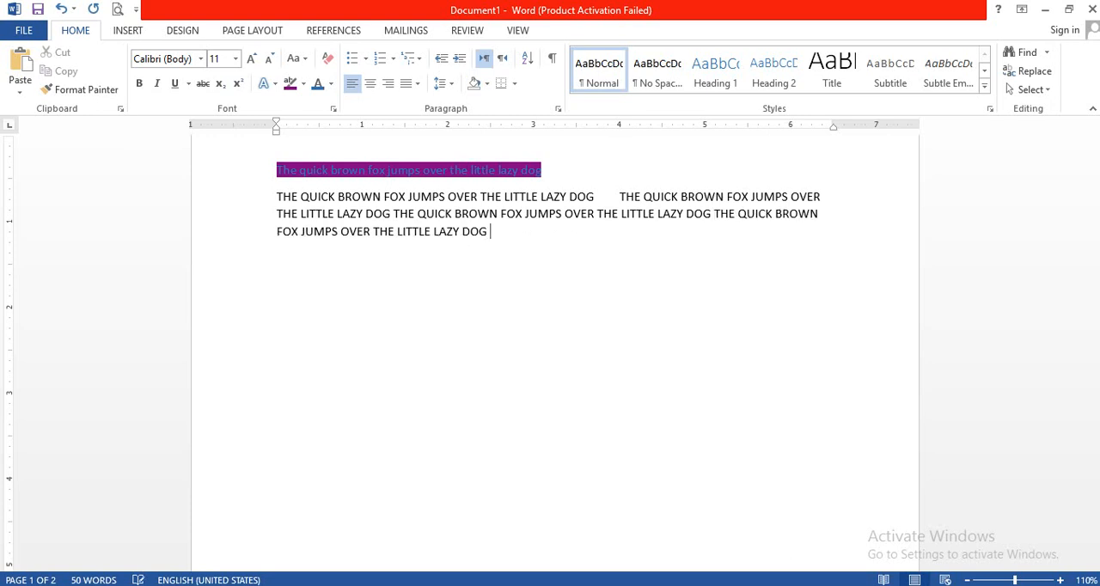
# Paste three more copies of the all-capitals sentence, one ending the joined paragraph and two forming a second paragraph.
pyautogui.write('THE QUICK BROWN FOX JUMPS OVER THE LITTLE LAZY DOG')
pyautogui.write('THE QUICK BROWN FOX JUMPS OVER THE LITTLE LAZY DOG')
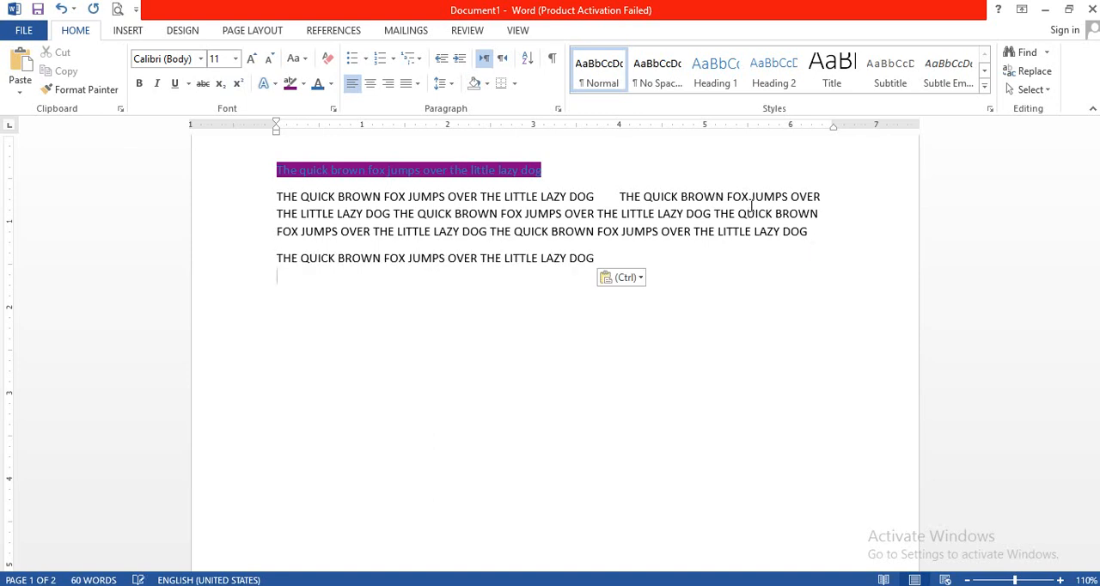
pyautogui.click(606, 258)
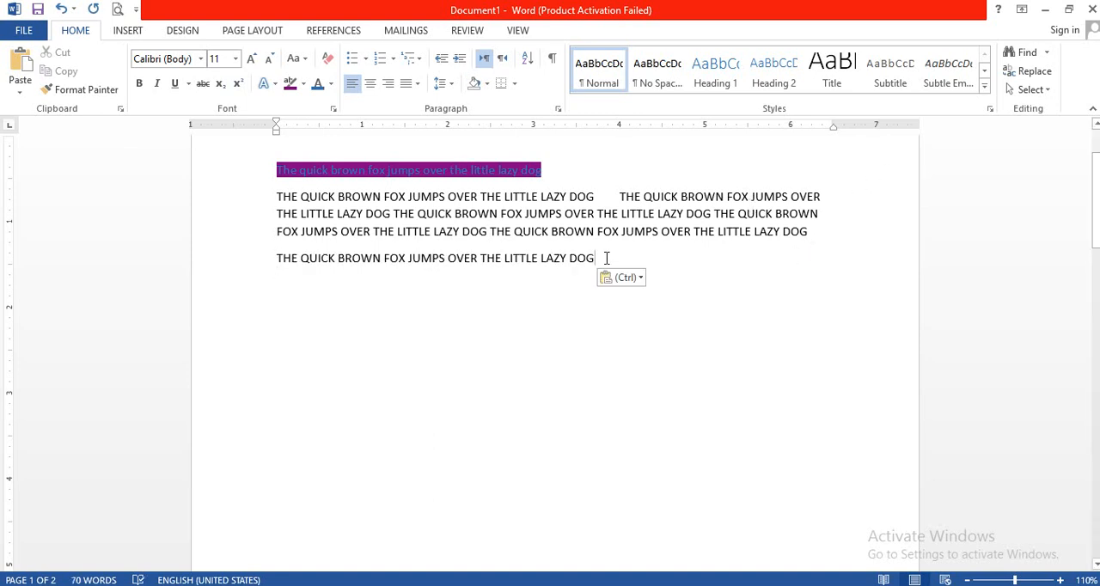
pyautogui.write('THE QUICK BROWN FOX JUMPS OVER THE LITTLE LAZY DOG')
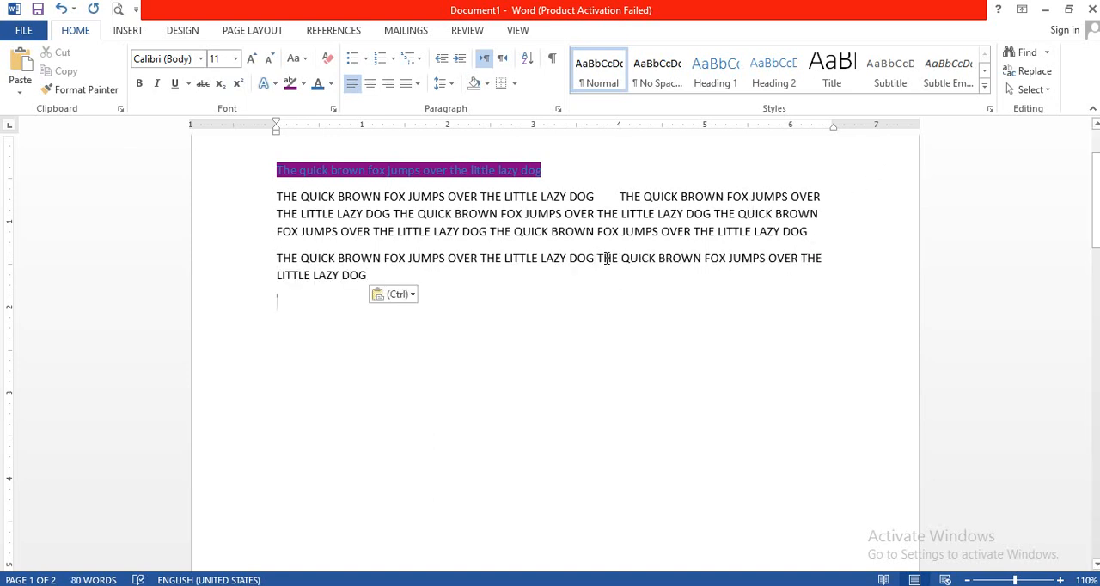
# Paste three more copies of the all-capitals sentence at the end of the second paragraph.
pyautogui.click(465, 275)
pyautogui.press('ctrl')
pyautogui.press('Escape')
pyautogui.write('THE QUICK BROWN FOX JUMPS OVER THE LITTLE LAZY DOG')
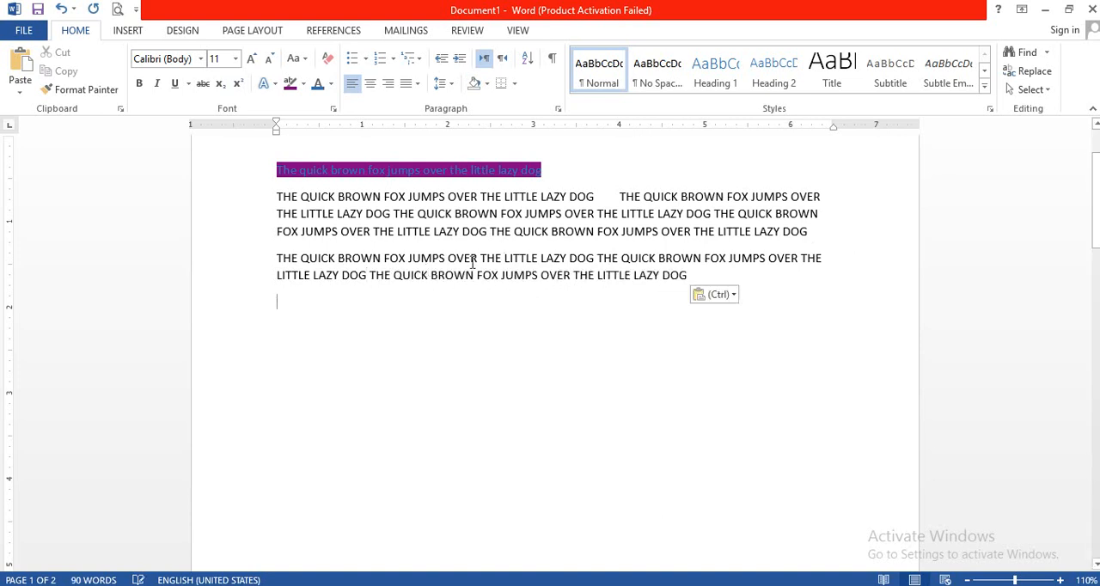
pyautogui.click(471, 233)
pyautogui.write('THE QUICK BROWN FOX JUMPS OVER THE LITTLE LAZY DOG')
pyautogui.press('Return')
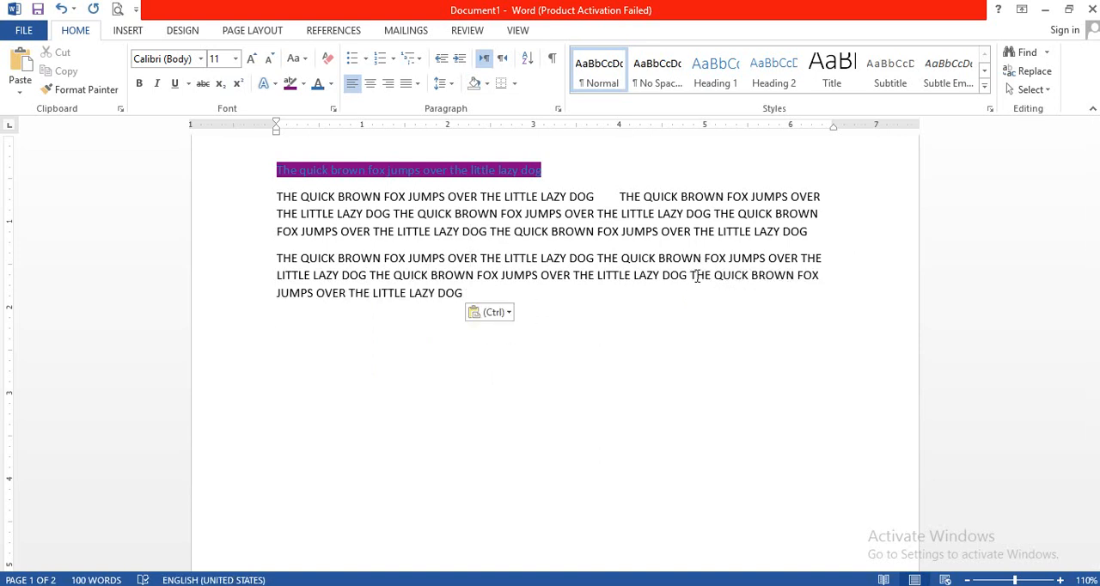
pyautogui.press('ctrl')
pyautogui.press('Escape')
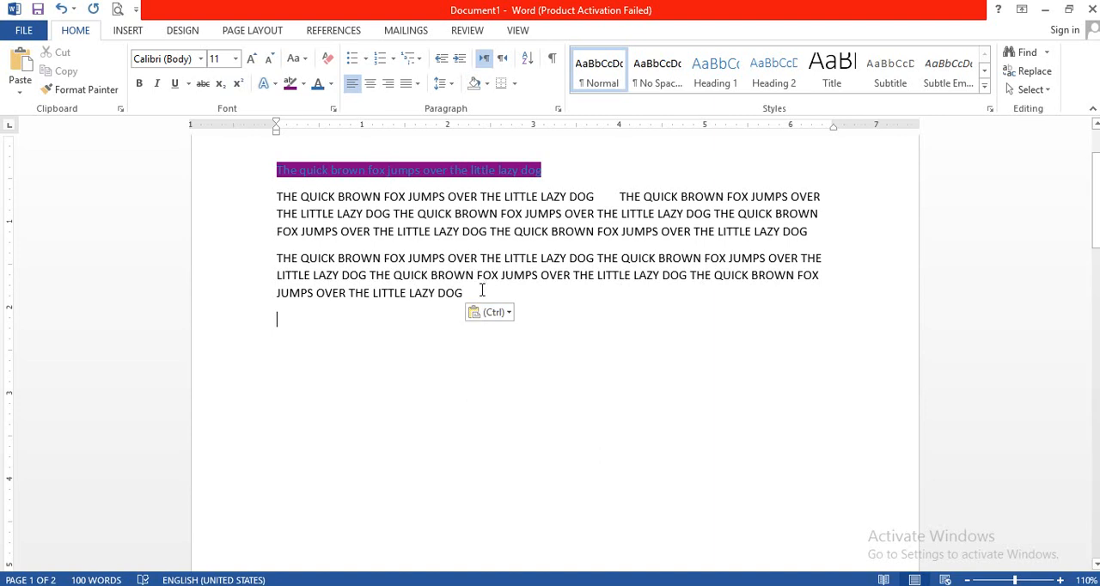
pyautogui.click(481, 293)
pyautogui.write('THE QUICK BROWN FOX JUMPS OVER THE LITTLE LAZY DOG')
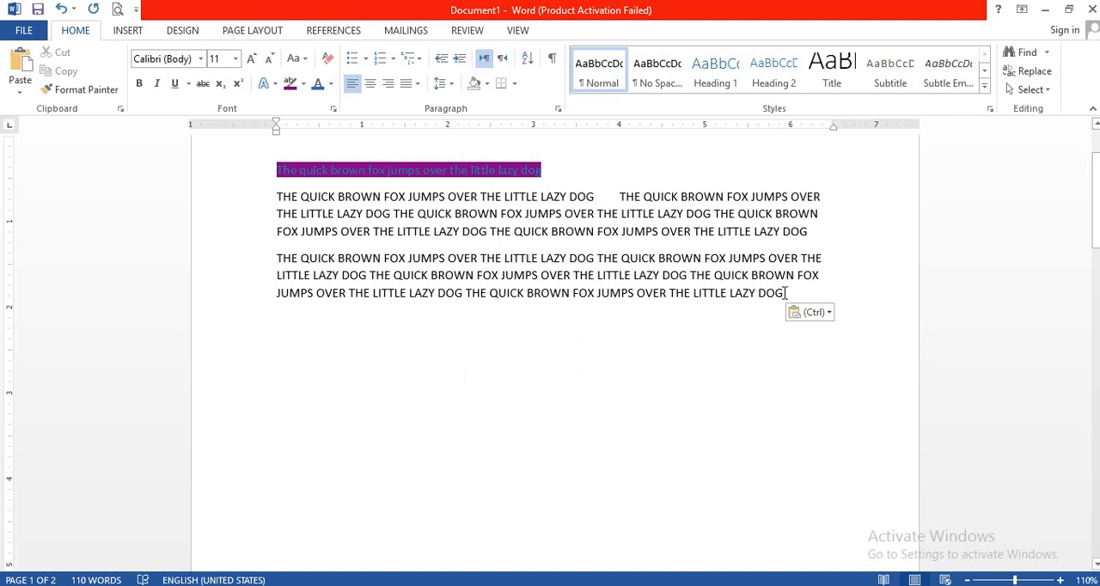
# Justify both all-capitals paragraphs and merge them by deleting the paragraph break between them.
pyautogui.moveTo(785, 293); pyautogui.dragTo(705, 181)
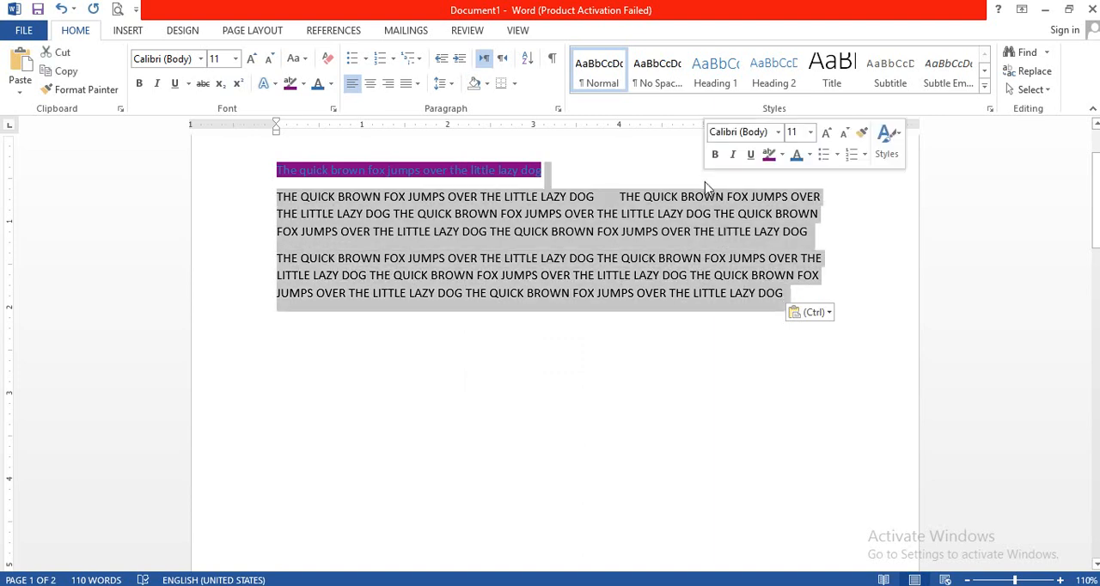
pyautogui.click(410, 87)
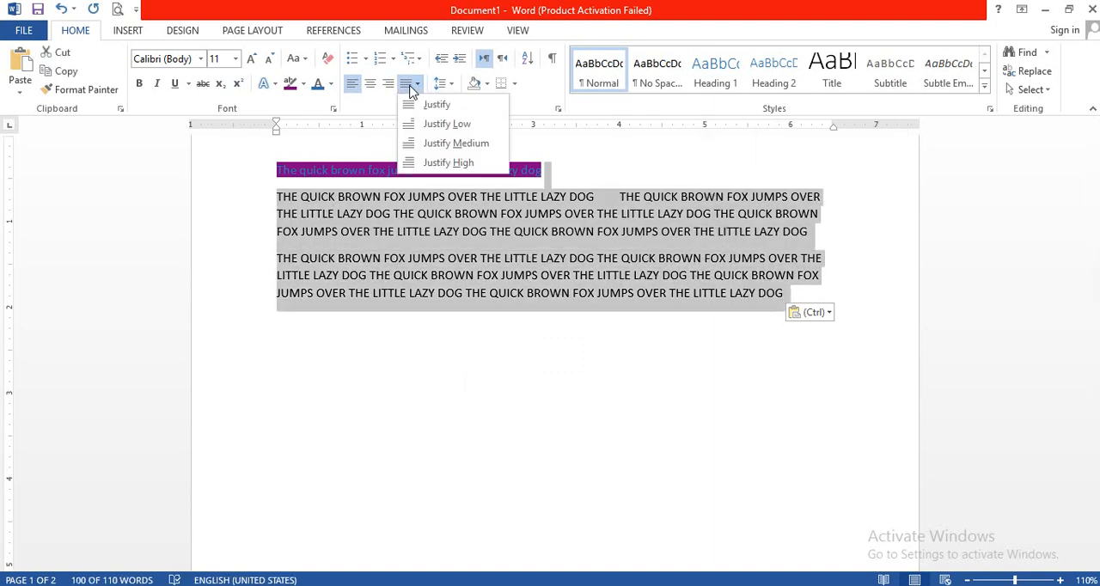
pyautogui.click(434, 105)
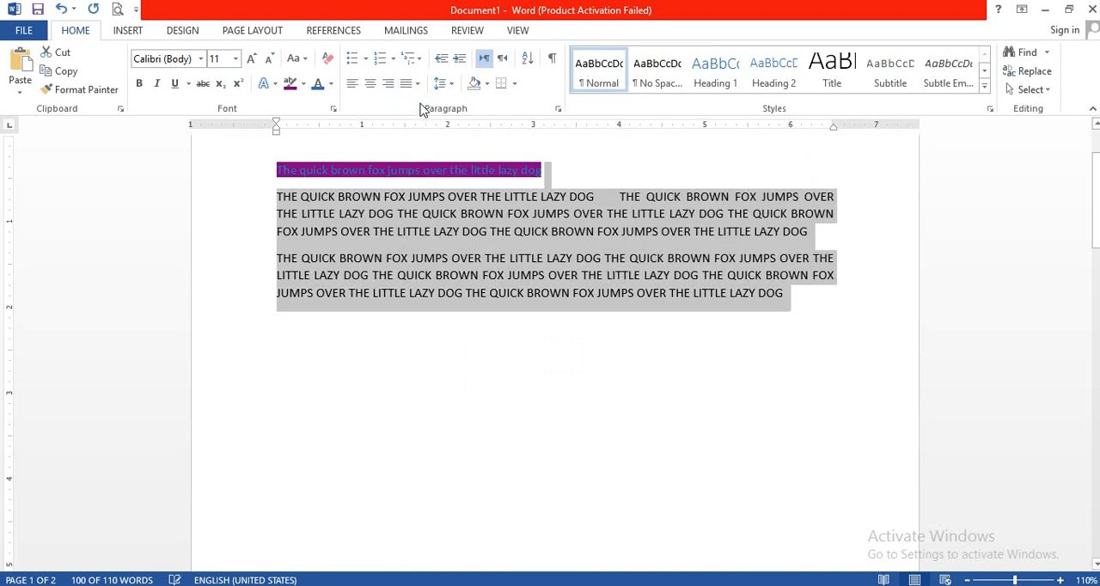
pyautogui.click(811, 239)
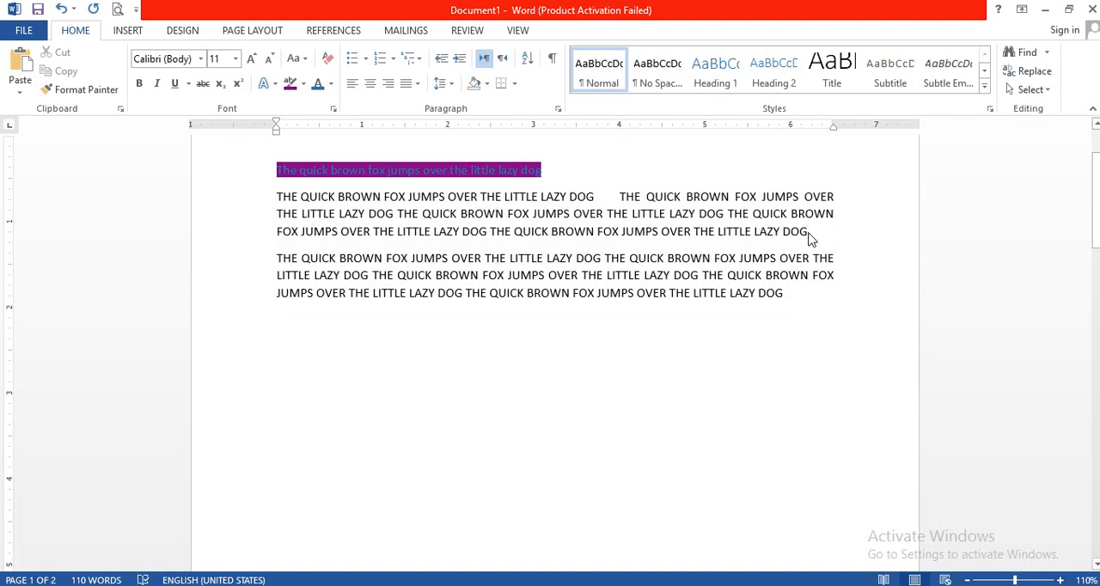
pyautogui.press('Delete')
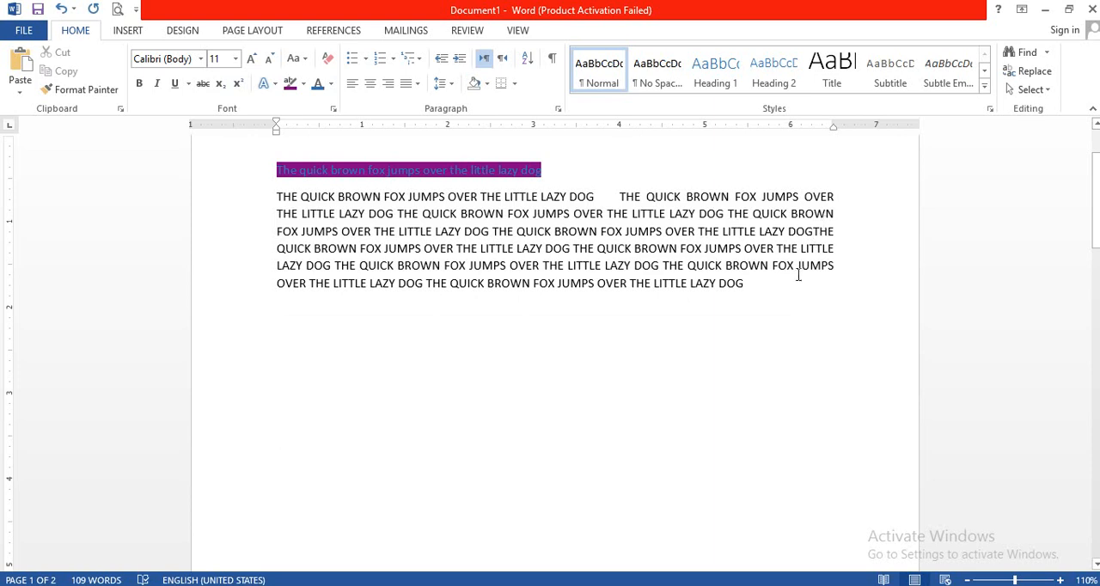
# Try left and justified alignment on the merged all-capitals paragraph, ending with it centred.
pyautogui.click(753, 285)
pyautogui.moveTo(830, 191); pyautogui.dragTo(791, 285)
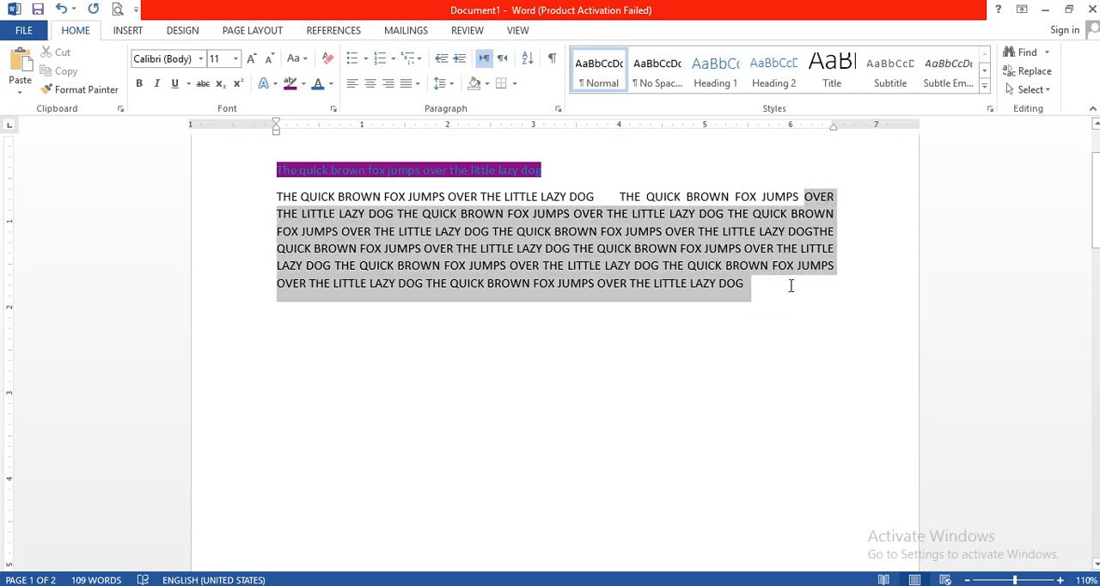
pyautogui.click(353, 86)
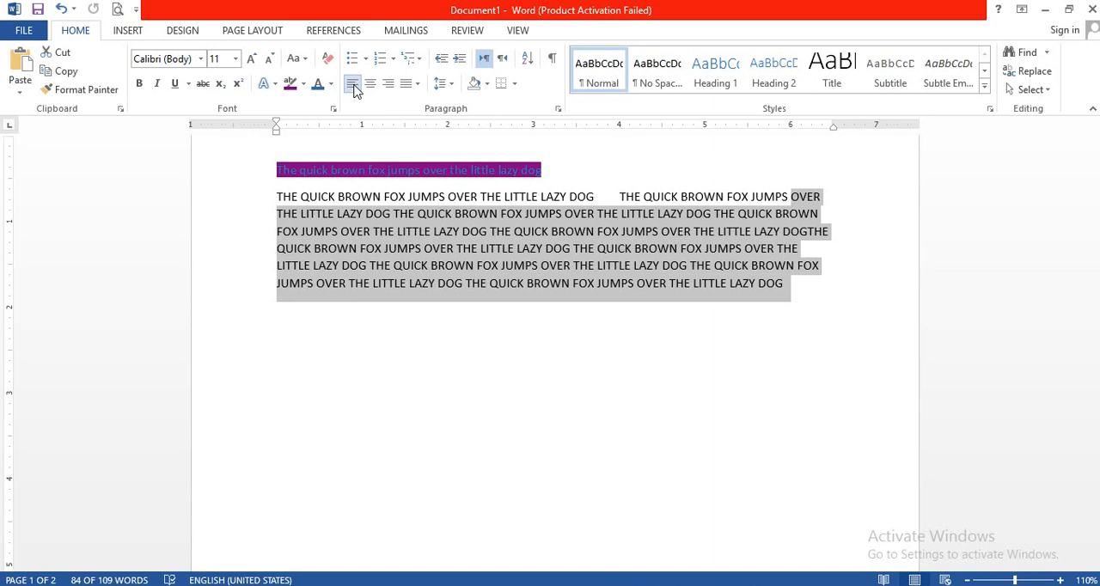
pyautogui.click(415, 89)
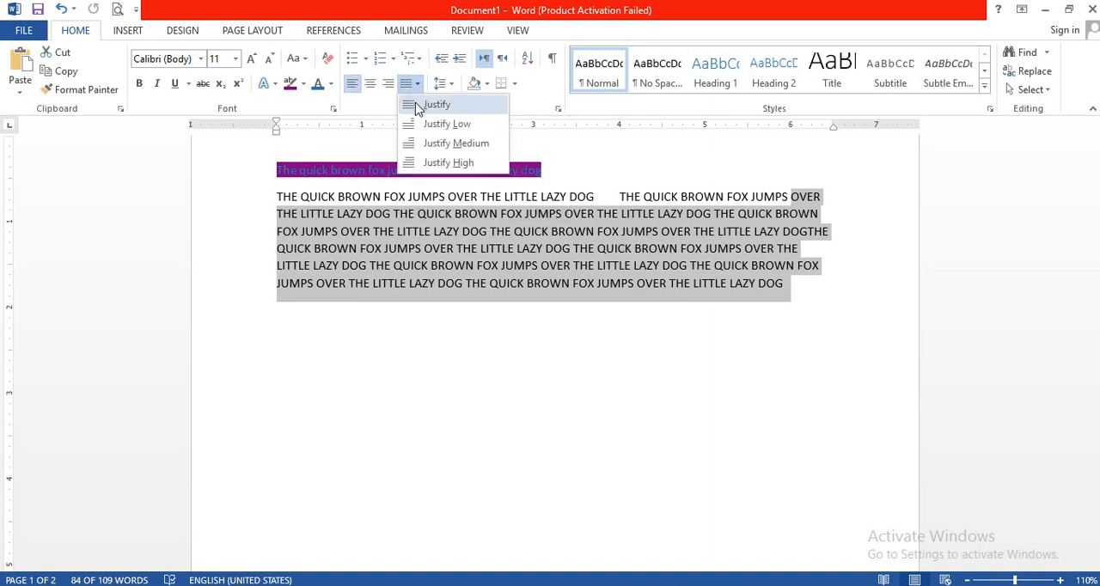
pyautogui.click(418, 106)
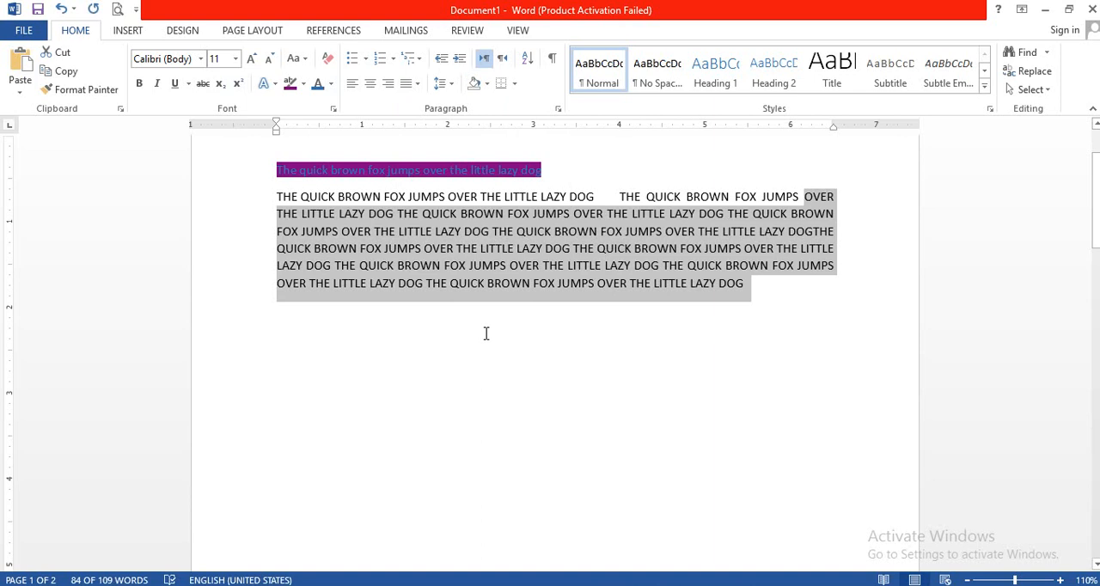
pyautogui.click(373, 85)
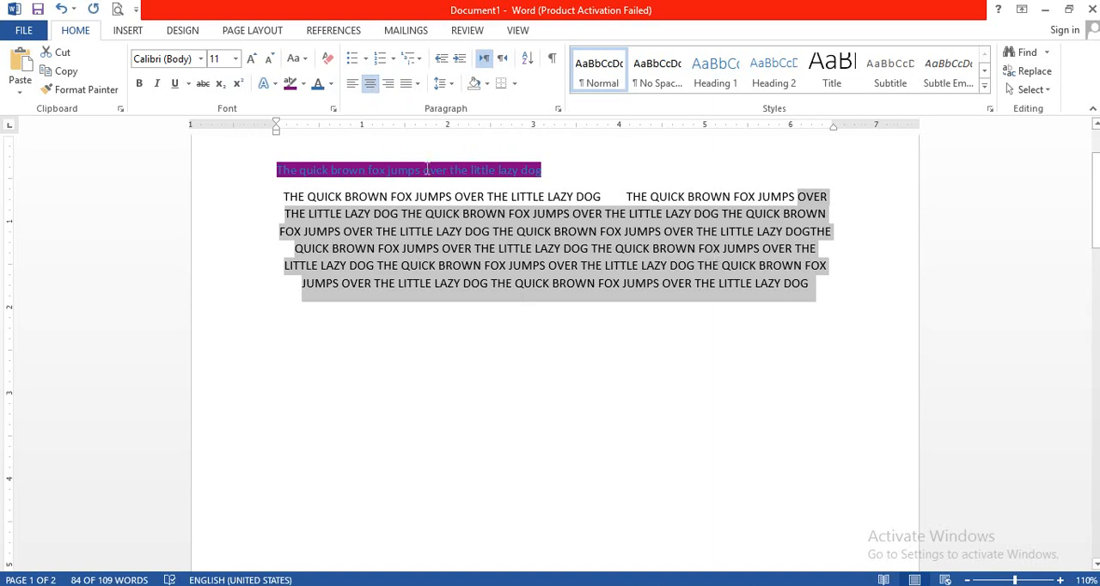
# Enter "The quick brown fox" on a blank line below the paragraph, centre it, and finally right-align it.
pyautogui.click(441, 338)
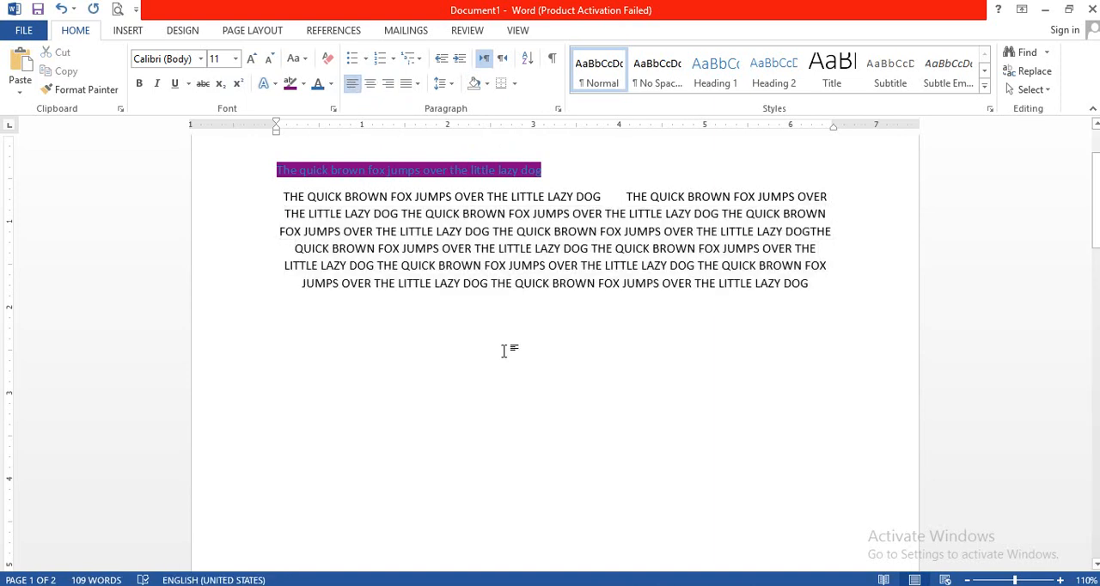
pyautogui.write('The quick brown fox')
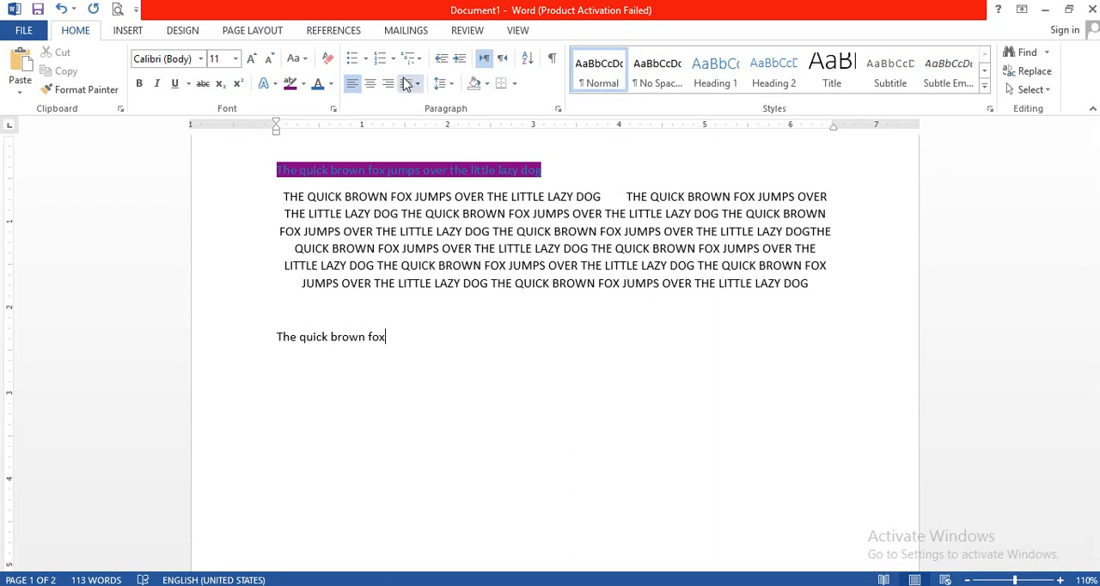
pyautogui.click(371, 86)
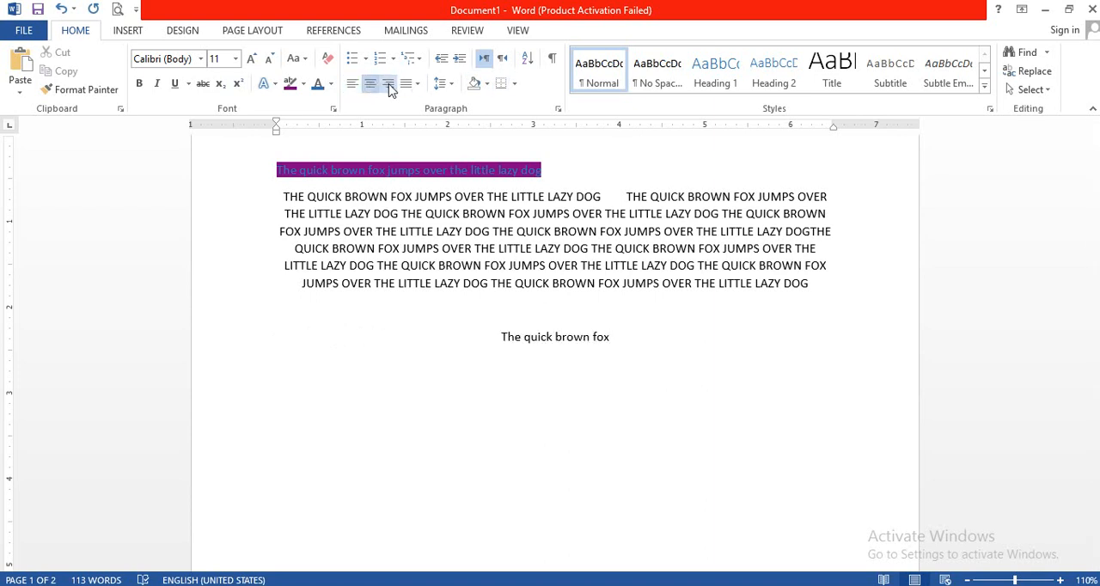
pyautogui.click(388, 86)
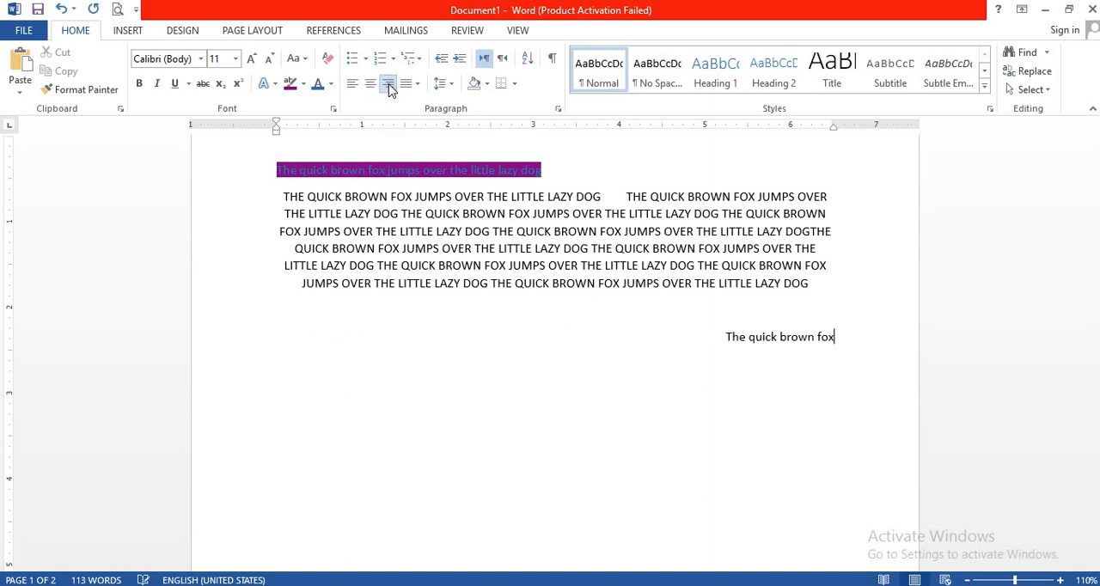
# Add a second right-aligned line reading "The quick brown" and start an empty line below it.
pyautogui.press('Return')
pyautogui.write('he quick brown')
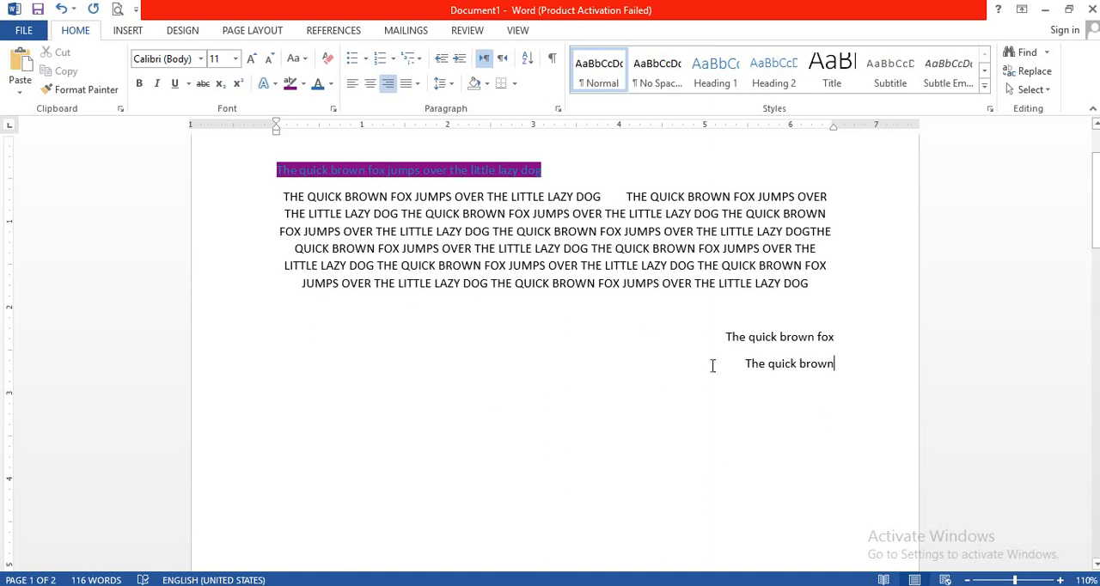
pyautogui.press('Return')
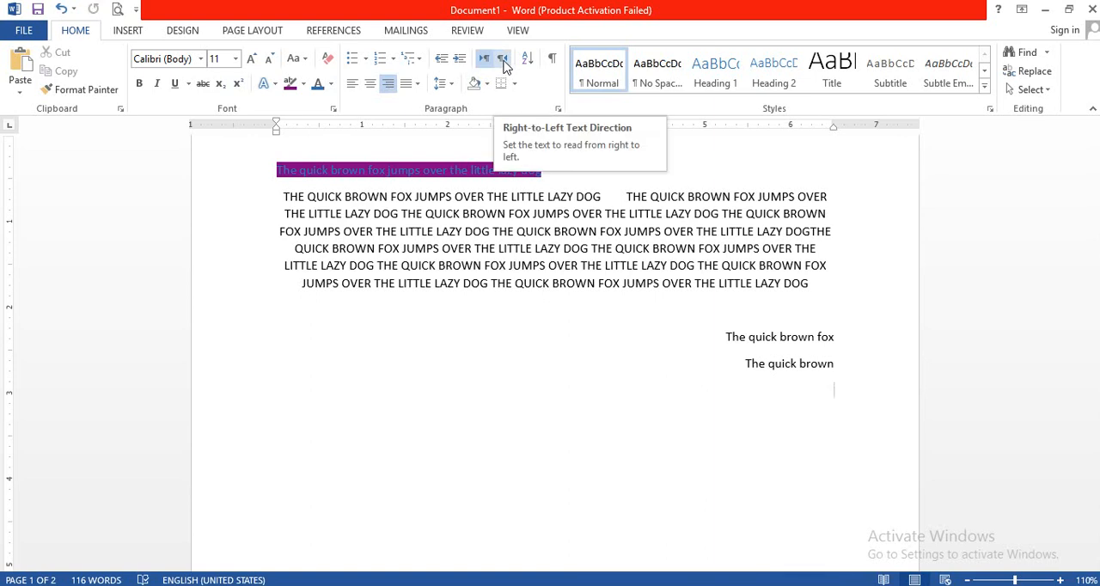
# Try right-to-left direction with right alignment on the empty line and switch the input language to Arabic (Saudi Arabia).
pyautogui.click(504, 60)
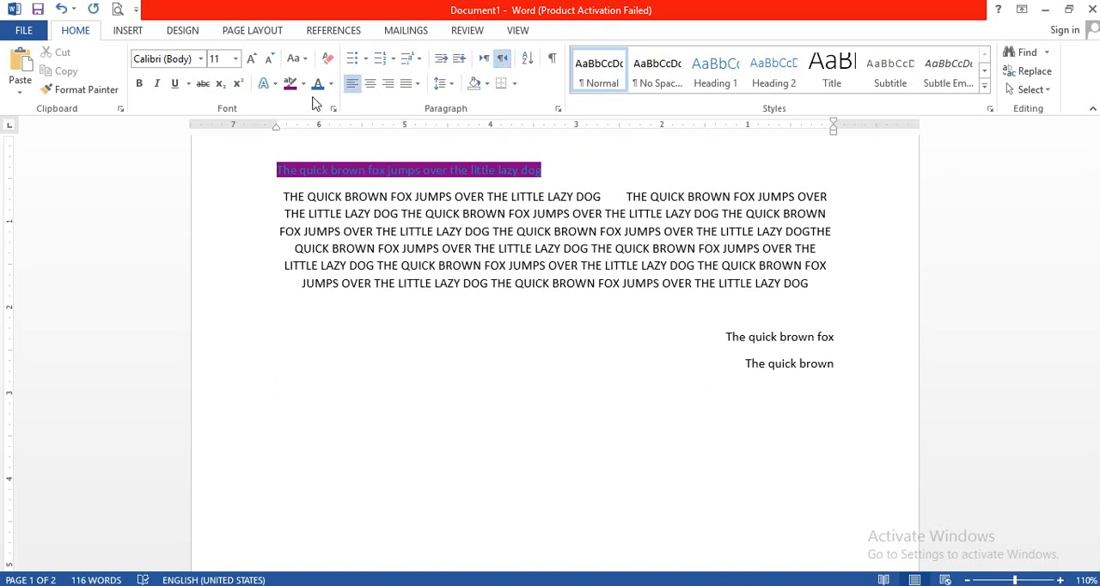
pyautogui.click(388, 84)
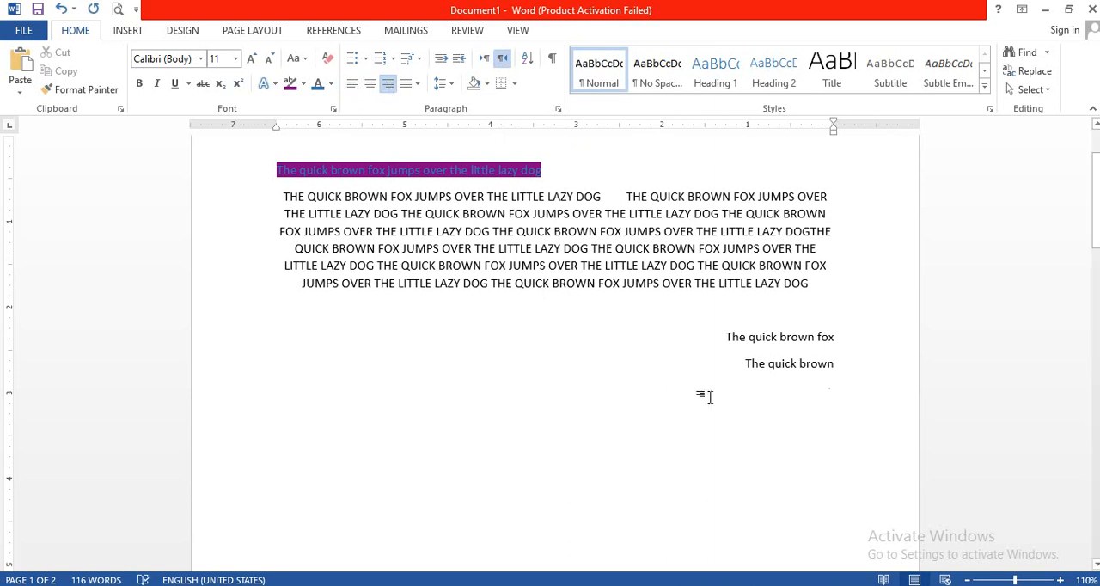
pyautogui.hotkey('alt', 'shift')
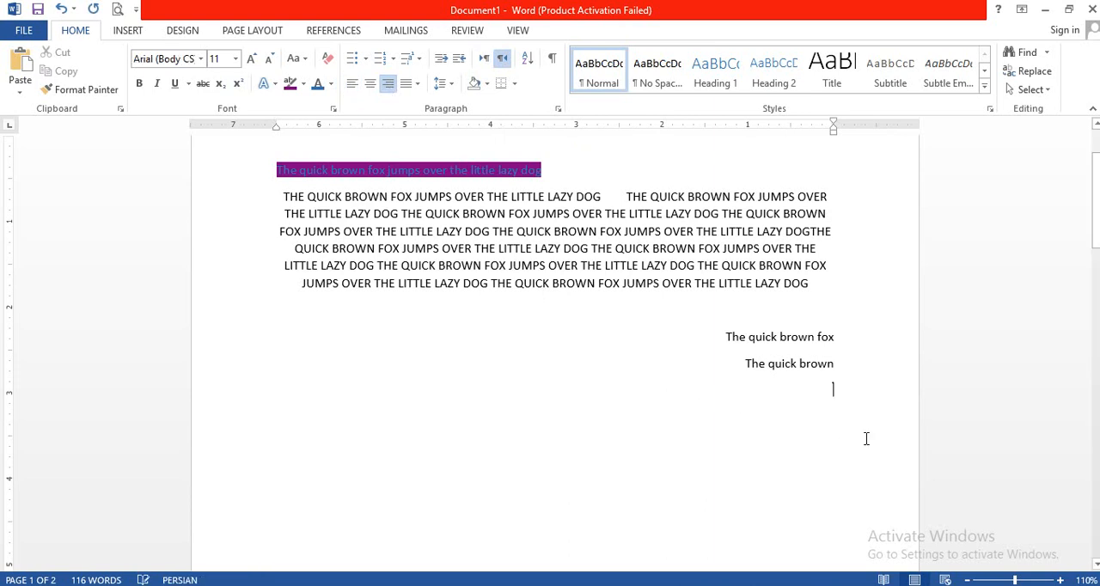
pyautogui.hotkey('ctrl', 'shift')
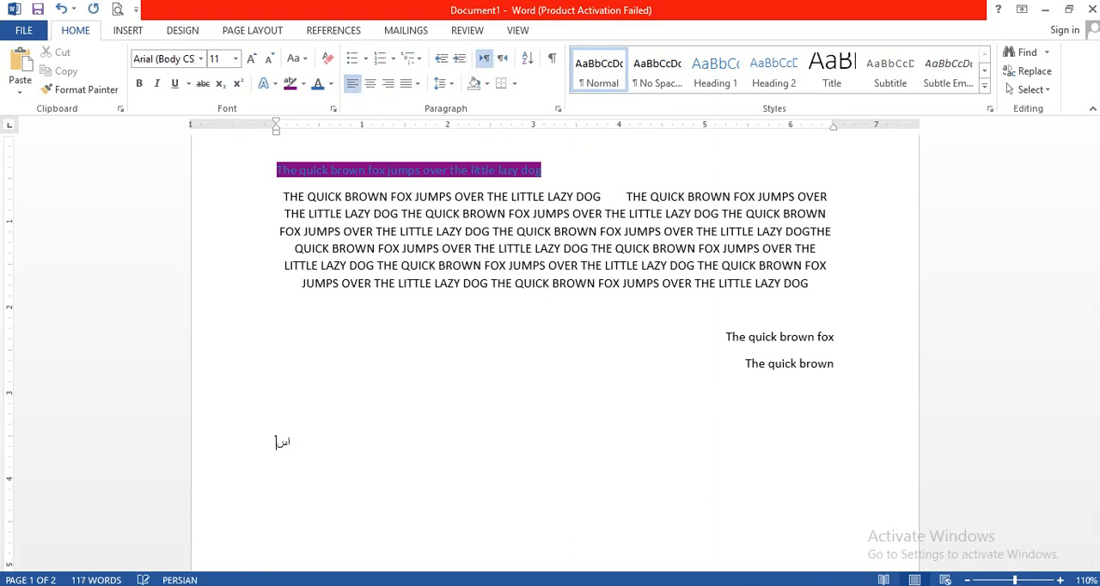
pyautogui.hotkey('alt', 'shift')
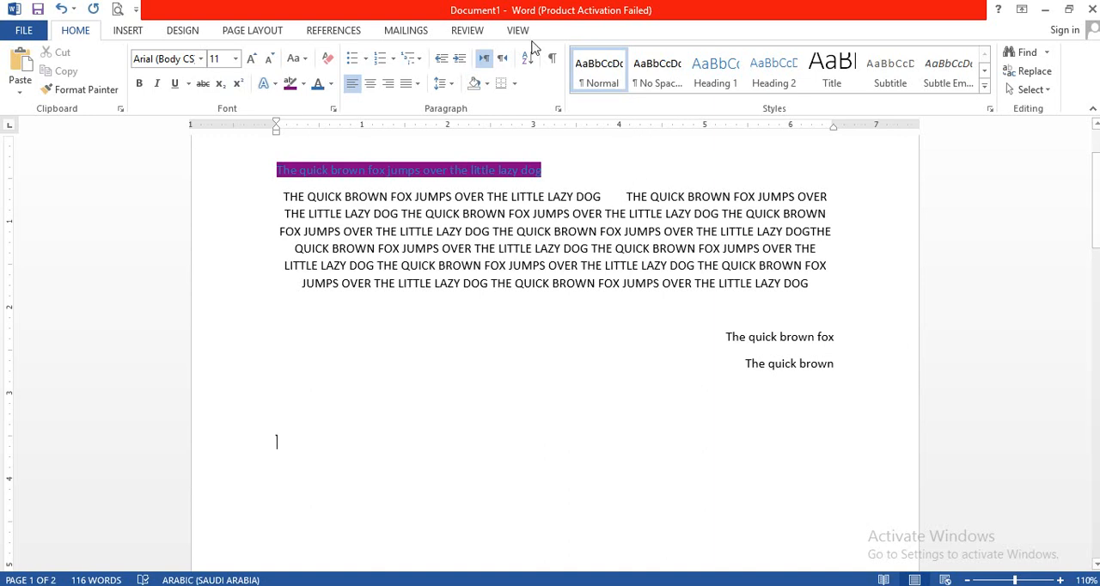
# Set the line to right-to-left direction and enter "اسان جي ملڪ جو نالو پاڪستان آهي".
pyautogui.click(502, 58)
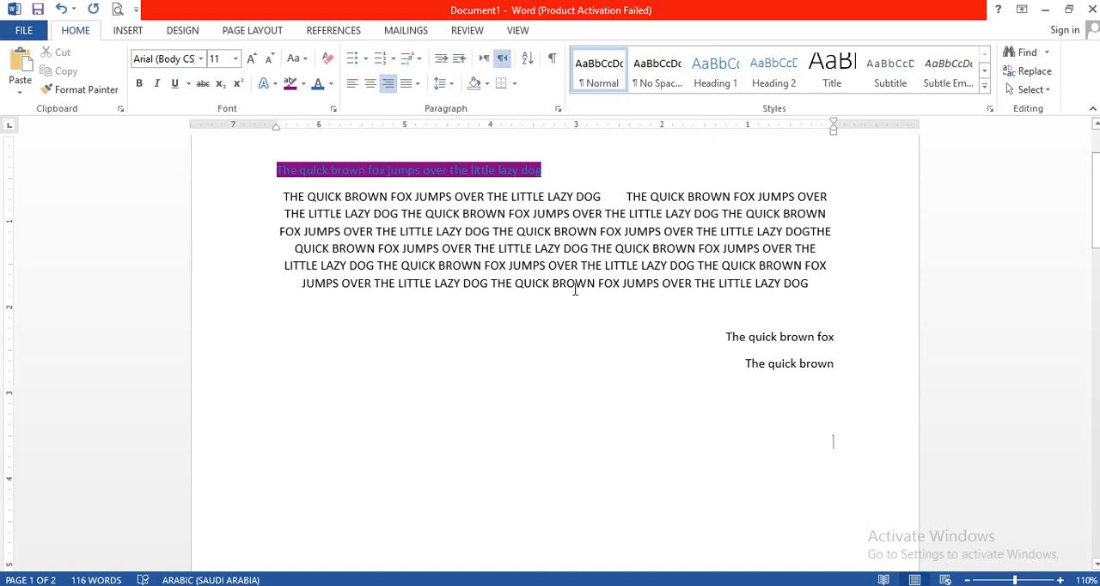
pyautogui.write('اسان جي')
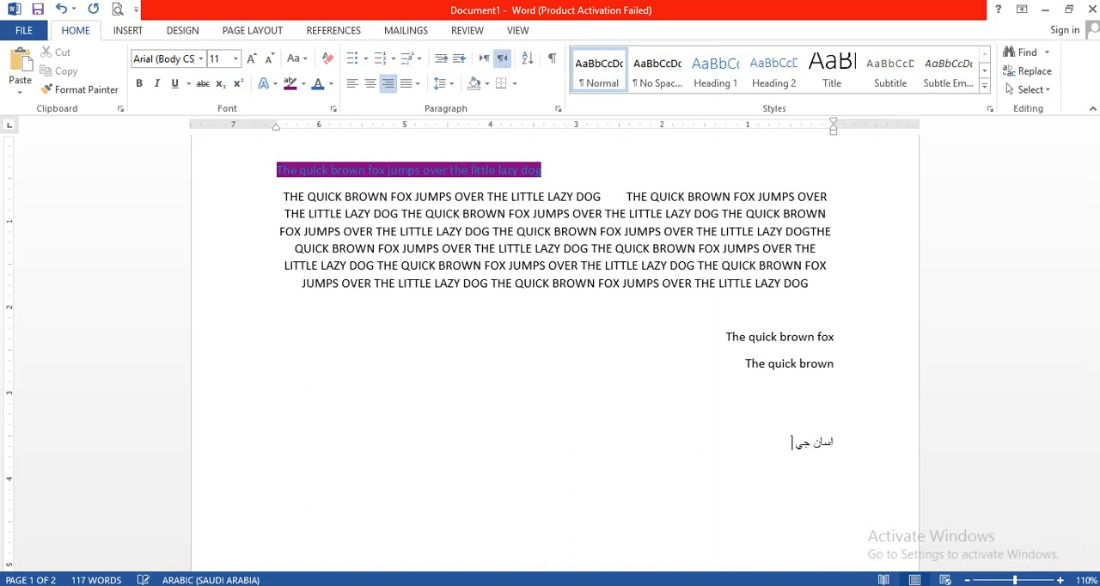
pyautogui.write(' ملڪ جو نالو پاڪستان آهي')
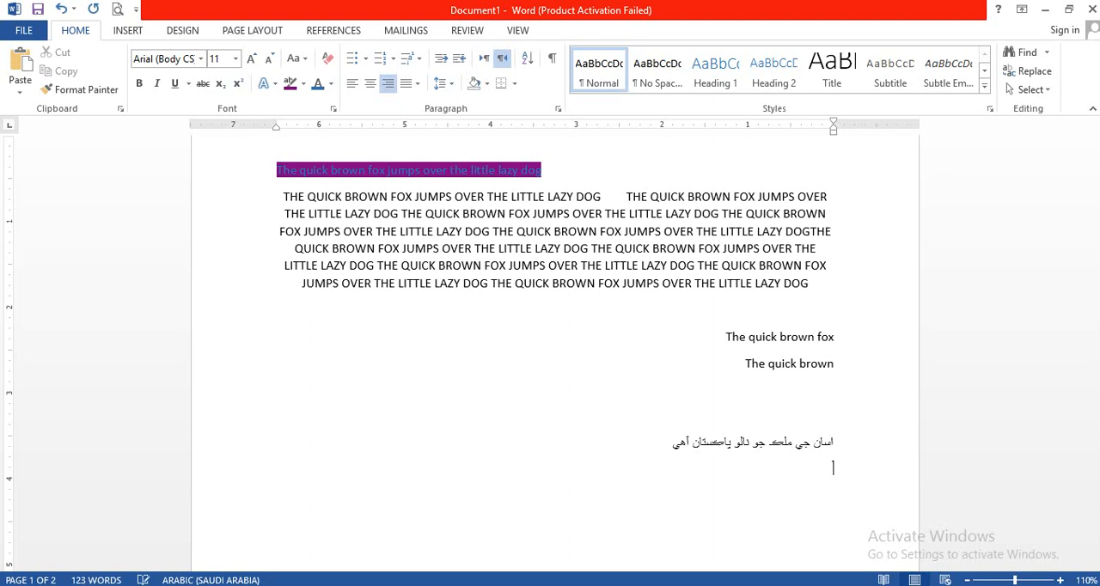
# Make the next line left-to-right and right-aligned, and enter "اسان جي ملڪ جو نالو" followed by tabs.
pyautogui.click(486, 62)
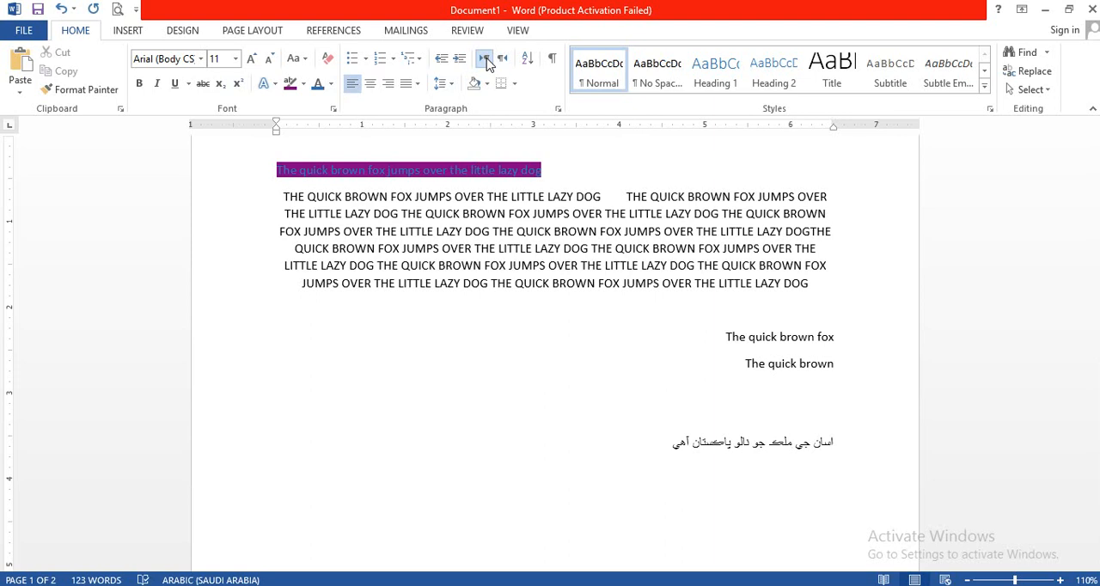
pyautogui.click(390, 86)
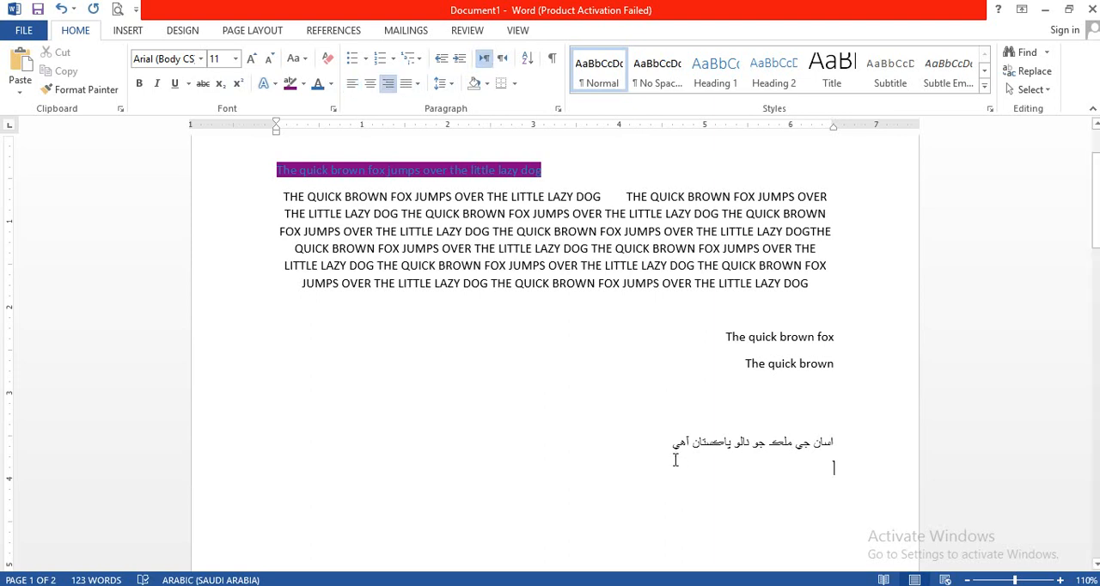
pyautogui.write('اسان جي')
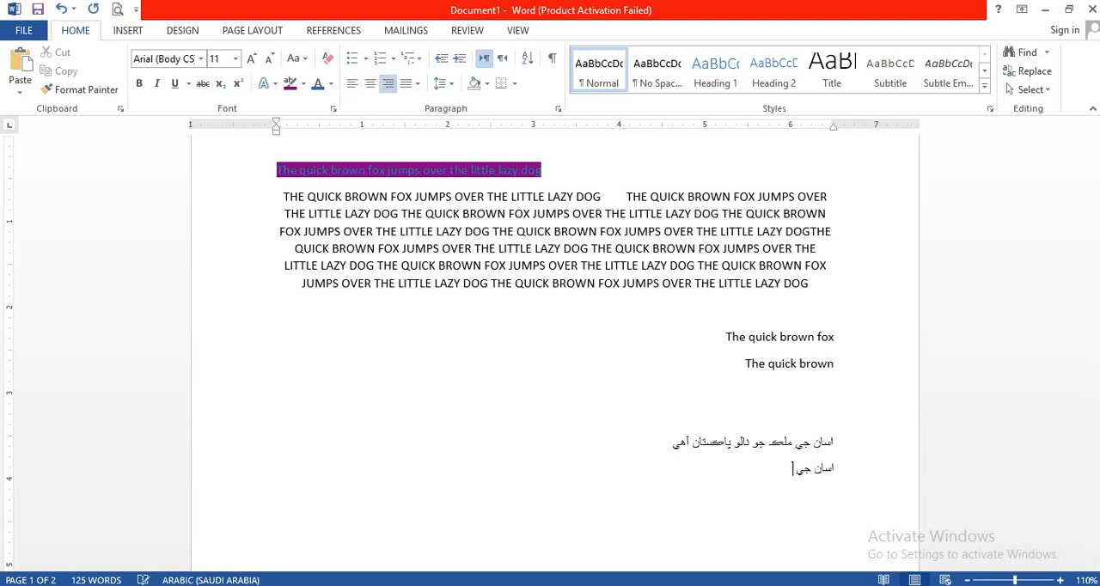
pyautogui.write(' ملڪ جو ڏالو')
pyautogui.press('Tab')
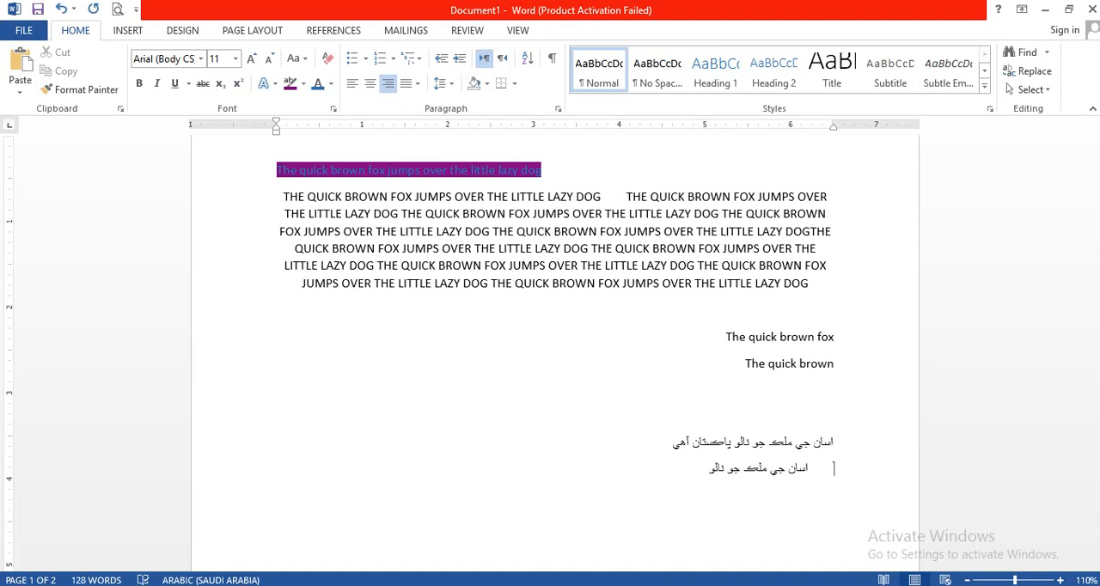
pyautogui.press('Tab')
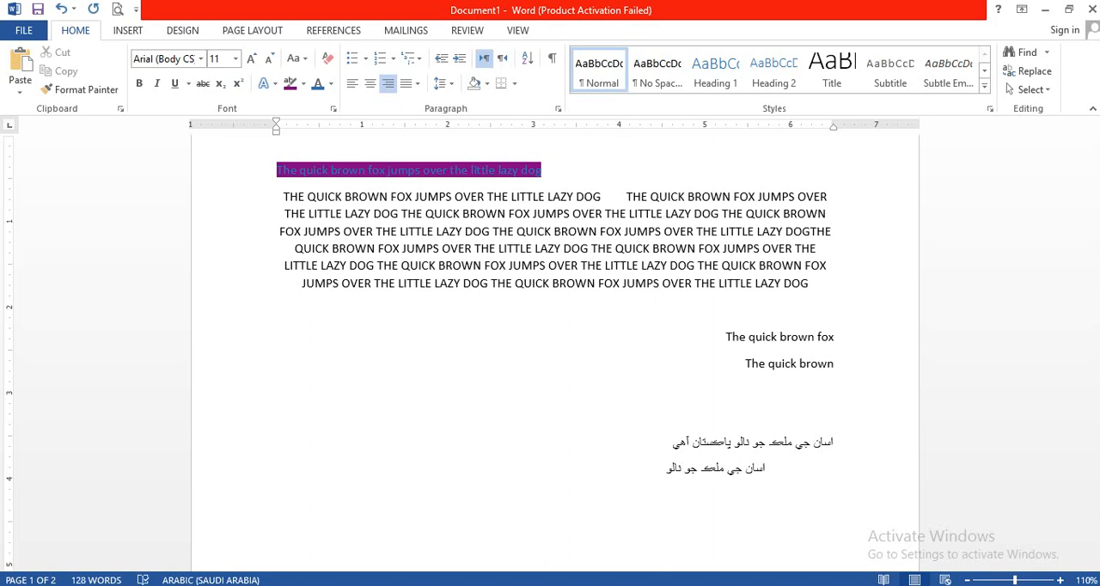
# Change the tabbed line's text direction to right-to-left and right-align it.
pyautogui.click(504, 60)
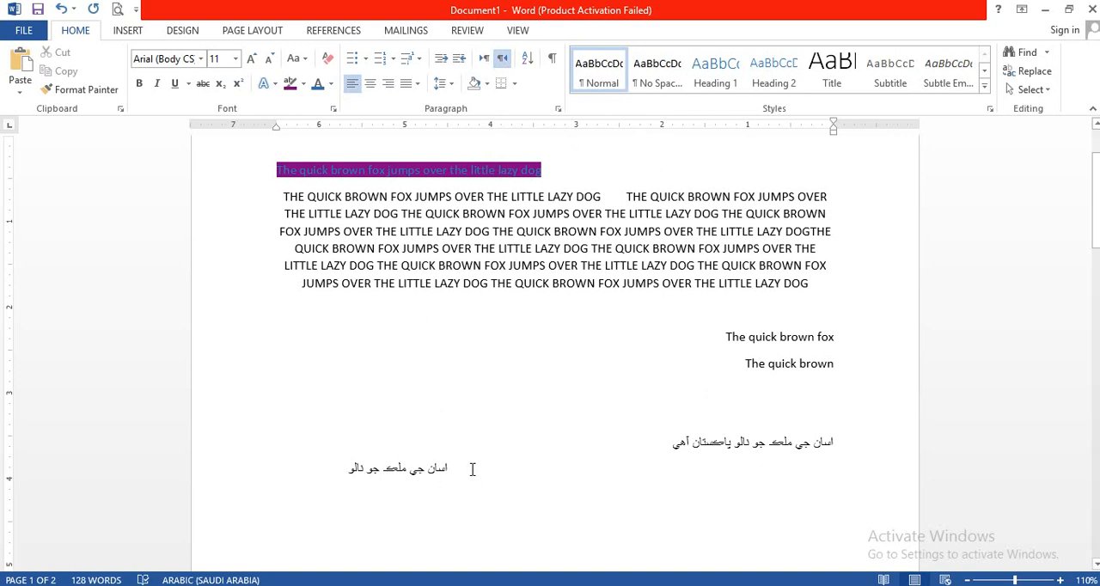
pyautogui.click(390, 85)
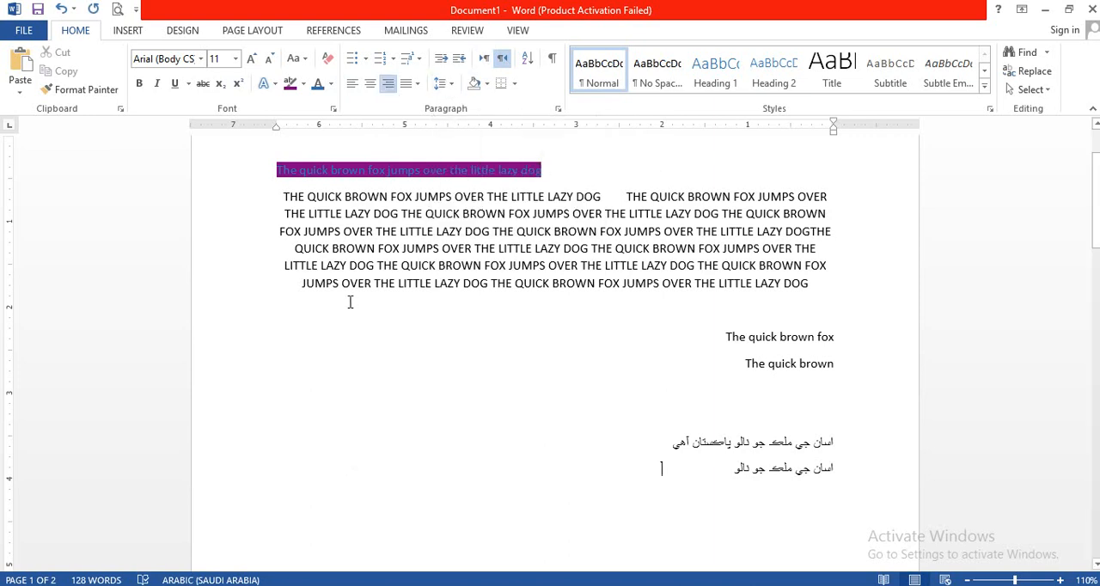
# Justify the uppercase "THE QUICK BROWN FOX" paragraph and give it double line spacing with 0 pt spacing after.
pyautogui.moveTo(301, 285); pyautogui.dragTo(413, 196)
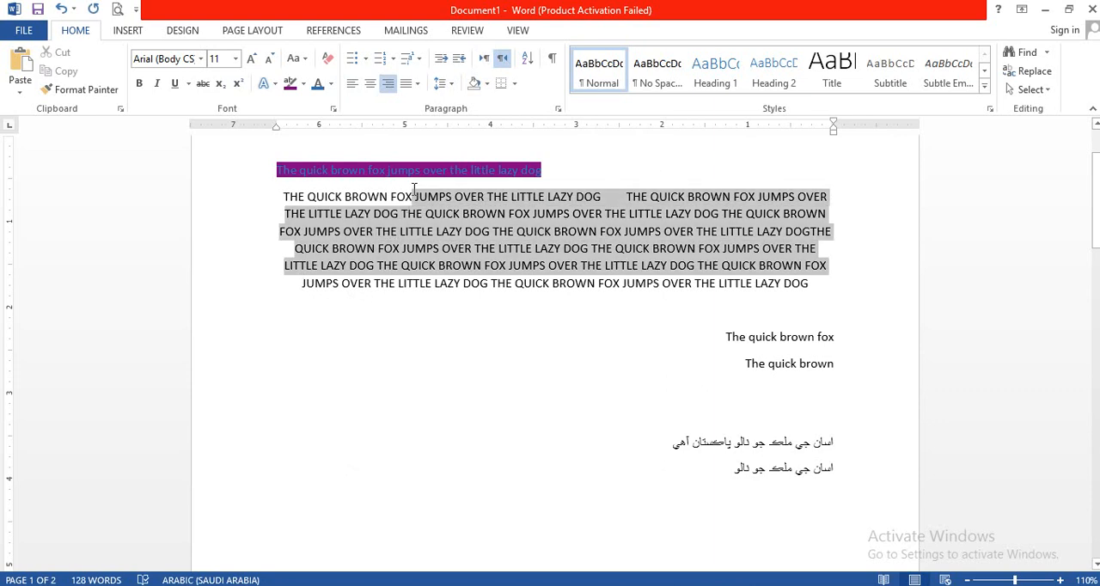
pyautogui.hotkey('ctrl', 'j')
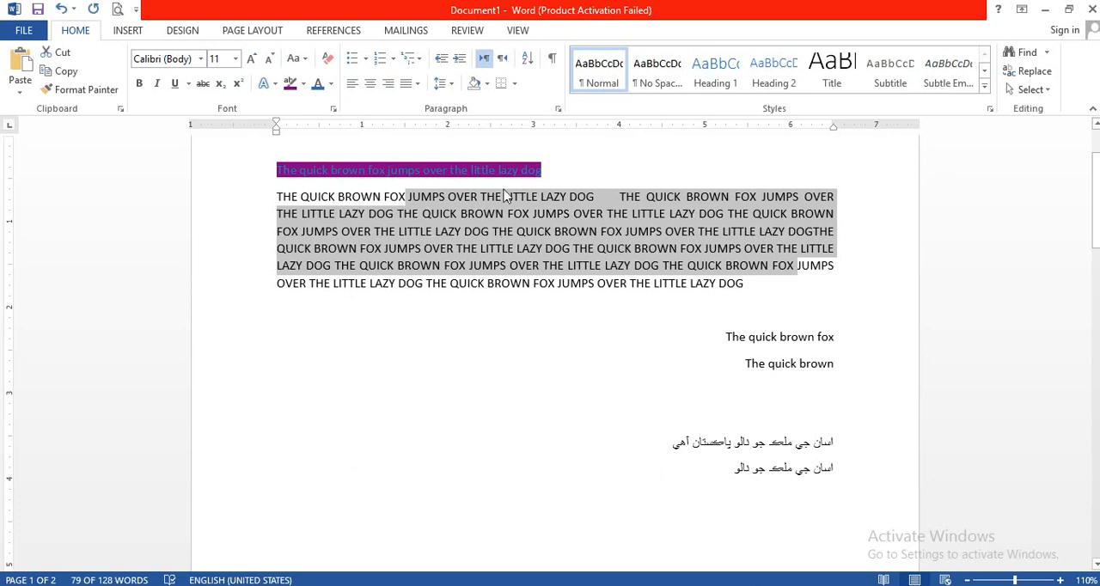
pyautogui.click(453, 85)
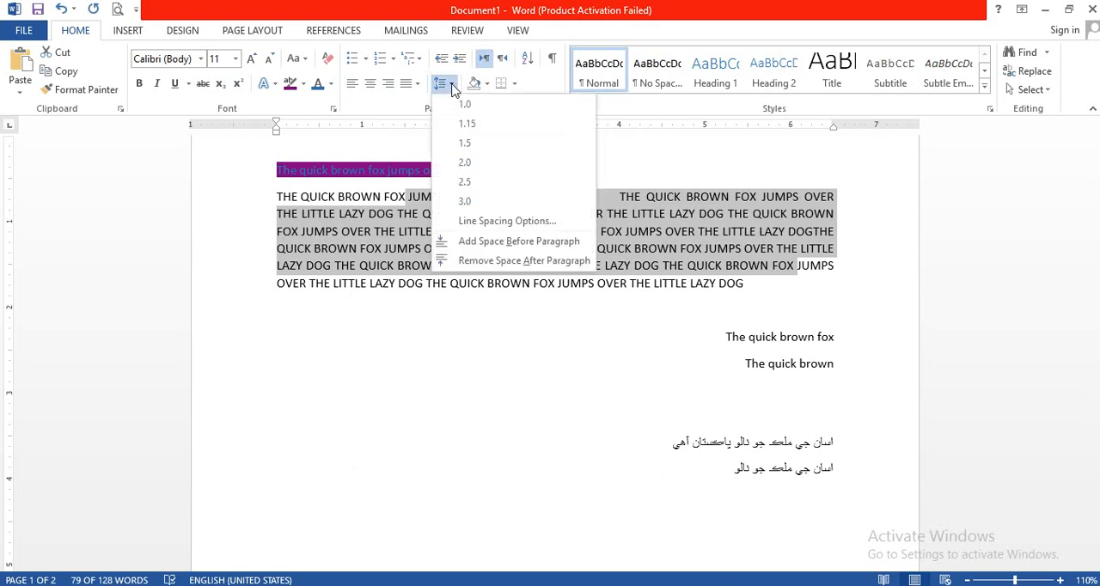
pyautogui.click(492, 223)
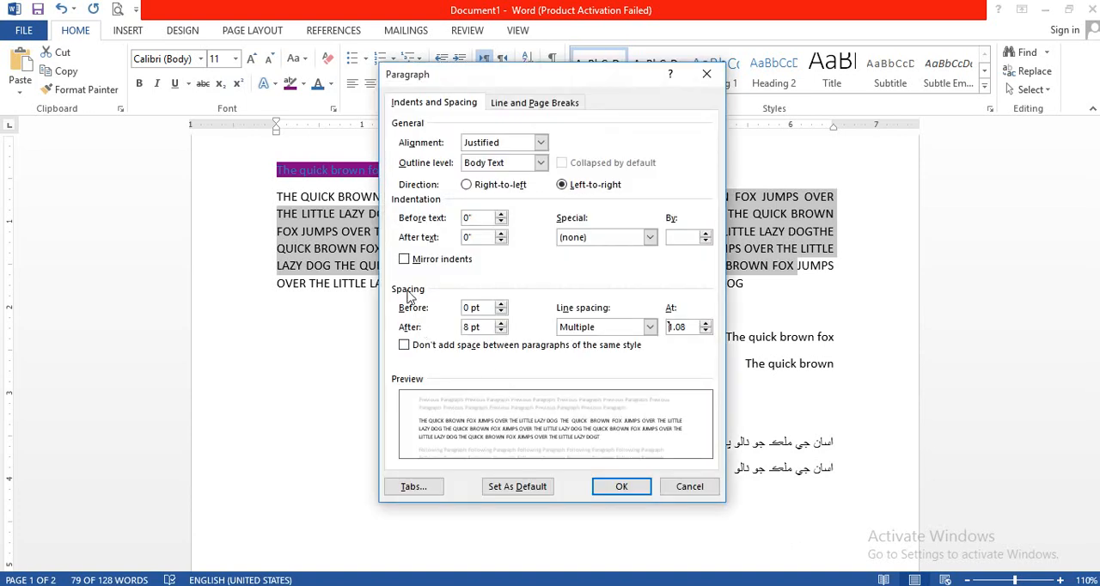
pyautogui.click(501, 331)
pyautogui.click(501, 331)
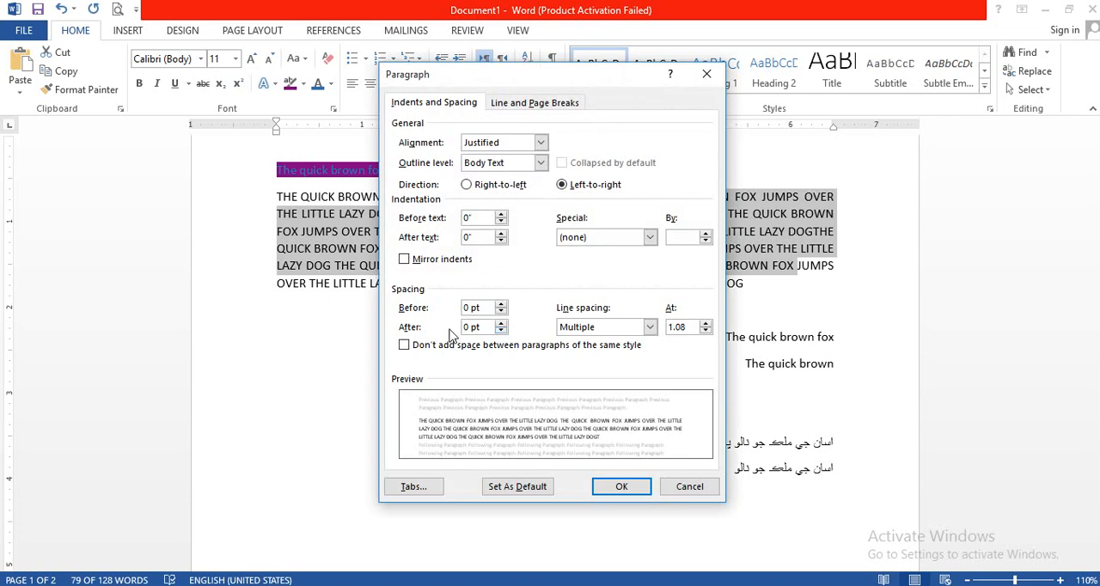
pyautogui.click(651, 328)
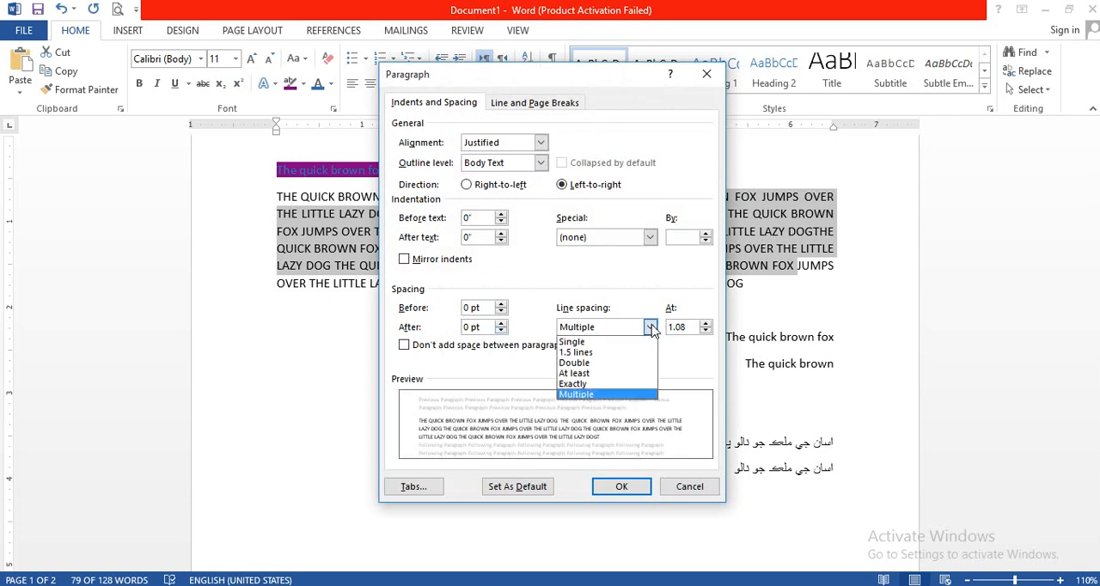
pyautogui.click(615, 363)
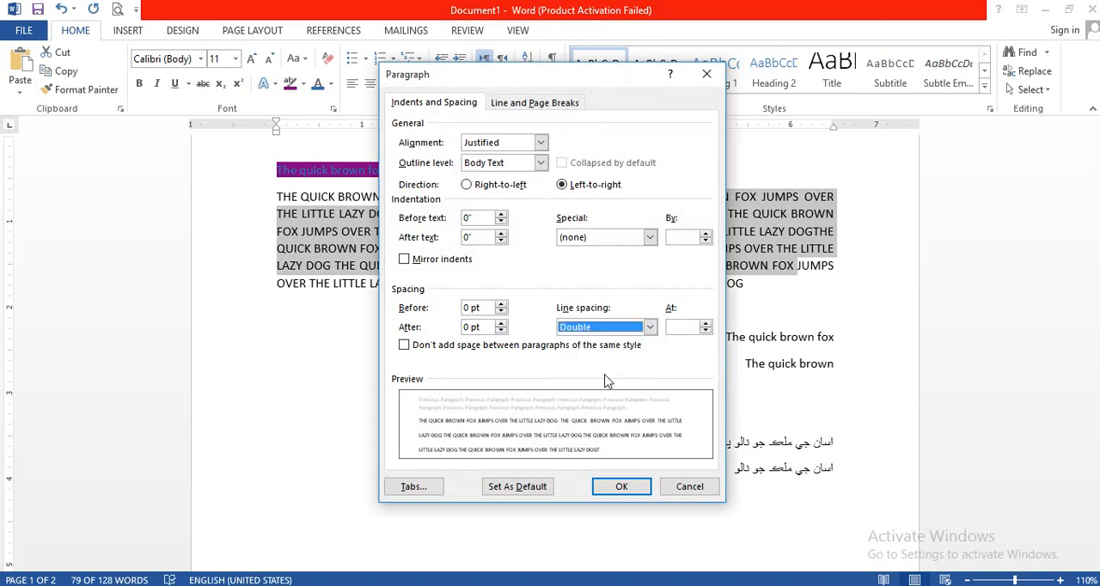
pyautogui.click(629, 487)
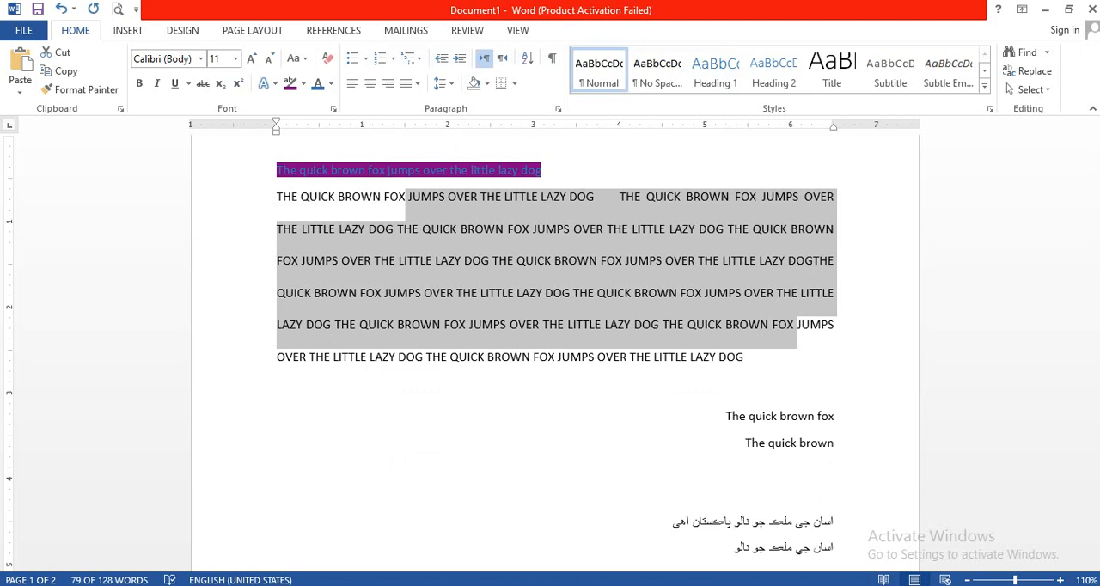
pyautogui.click(653, 525)
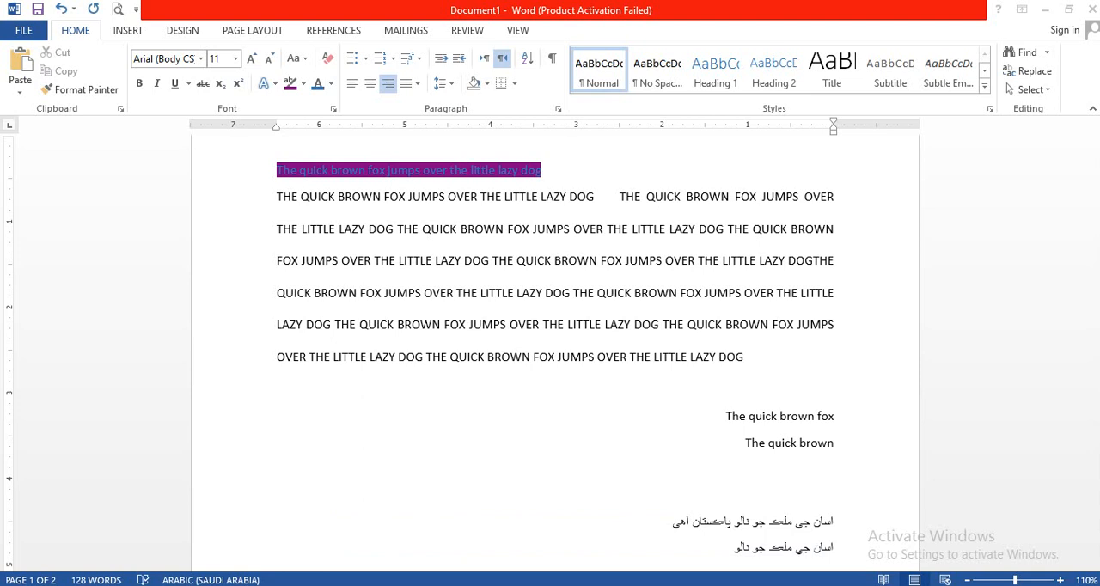
pyautogui.moveTo(695, 585); pyautogui.dragTo(692, 517)
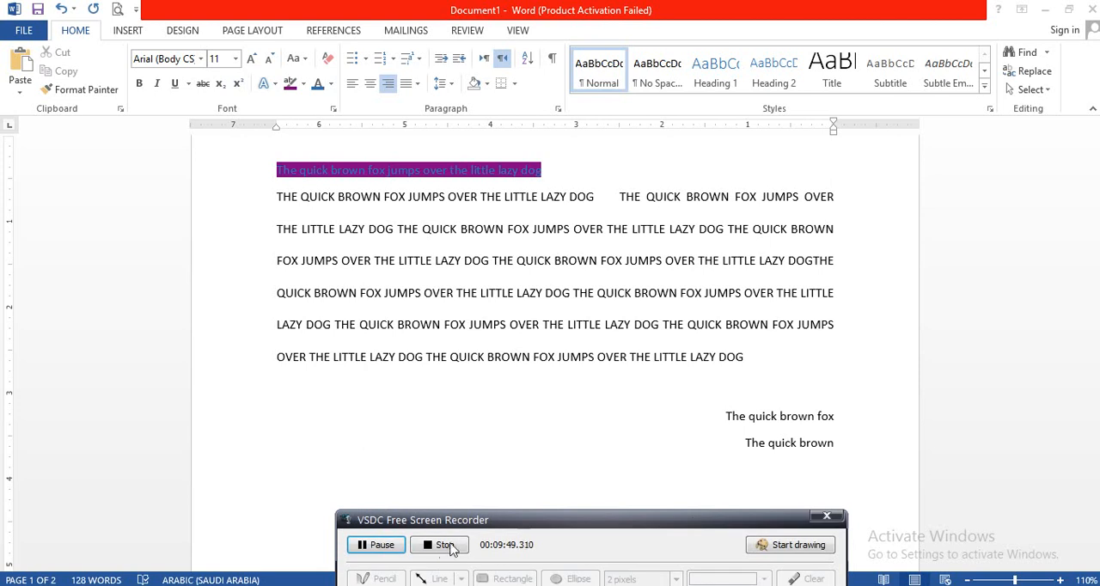